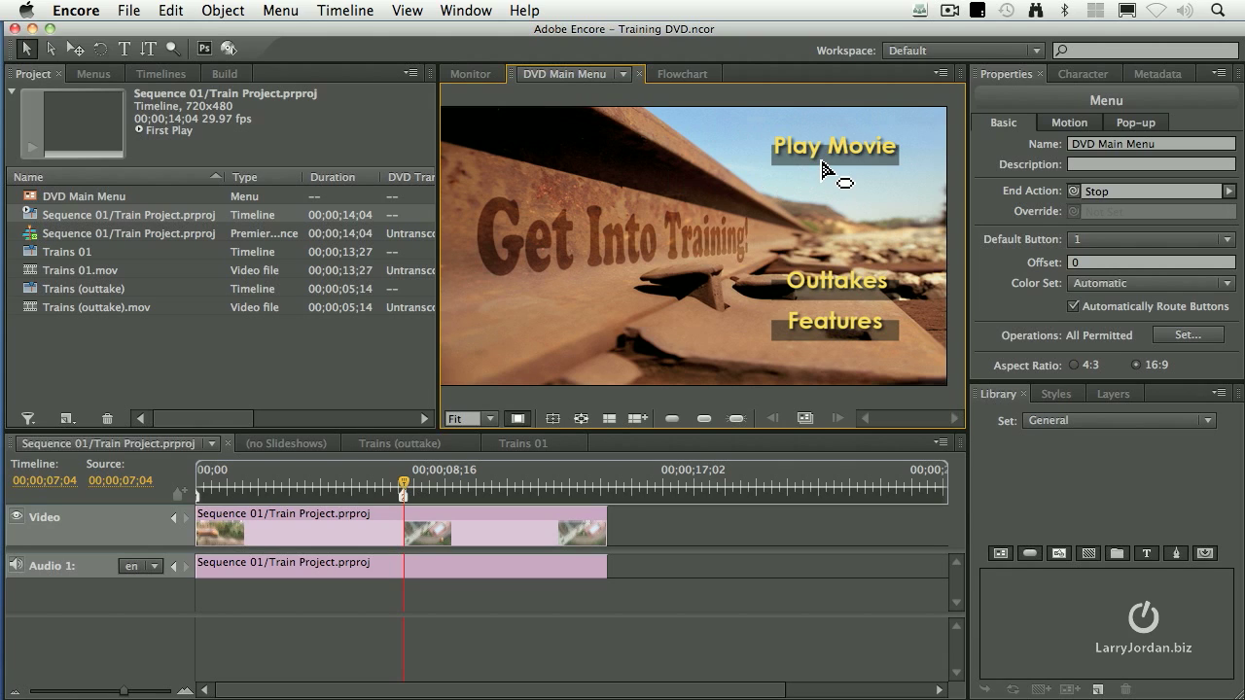
- Select the Play Movie button in the menu monitor to show Button 1's properties
{"action": "left_click", "coordinate": [821, 169]}
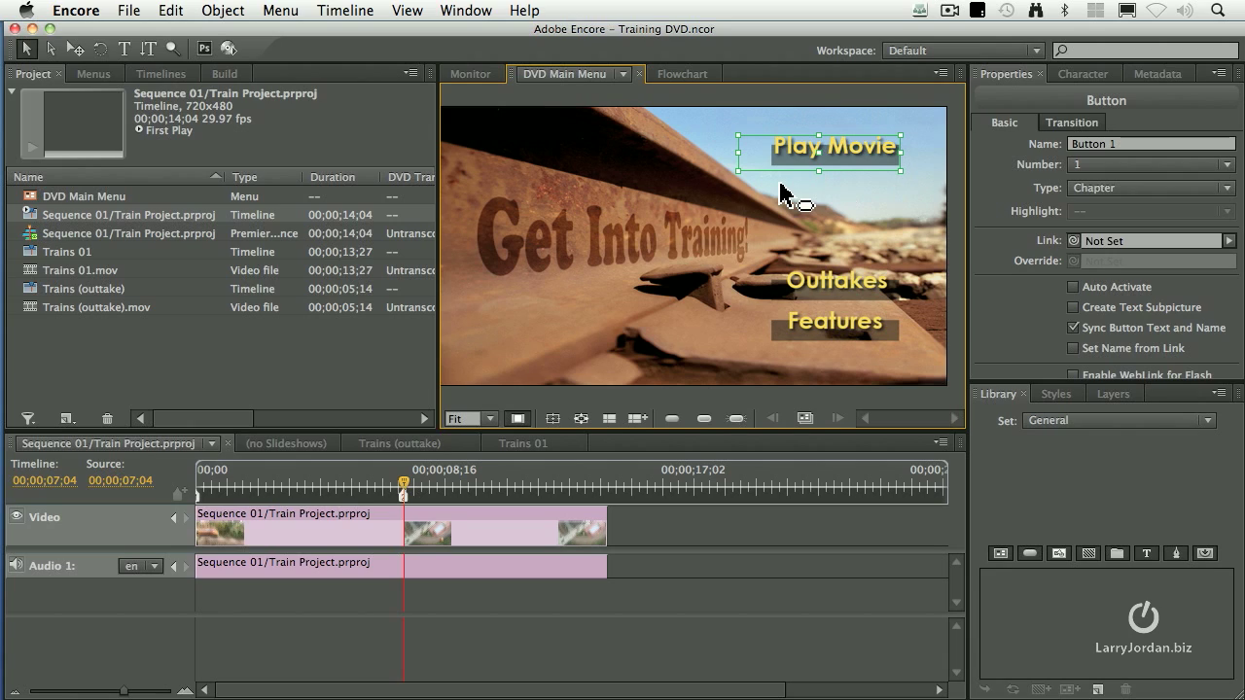
- Switch the Menu Viewer between no highlights, selected and activated starburst highlights
{"action": "left_click", "coordinate": [671, 418]}
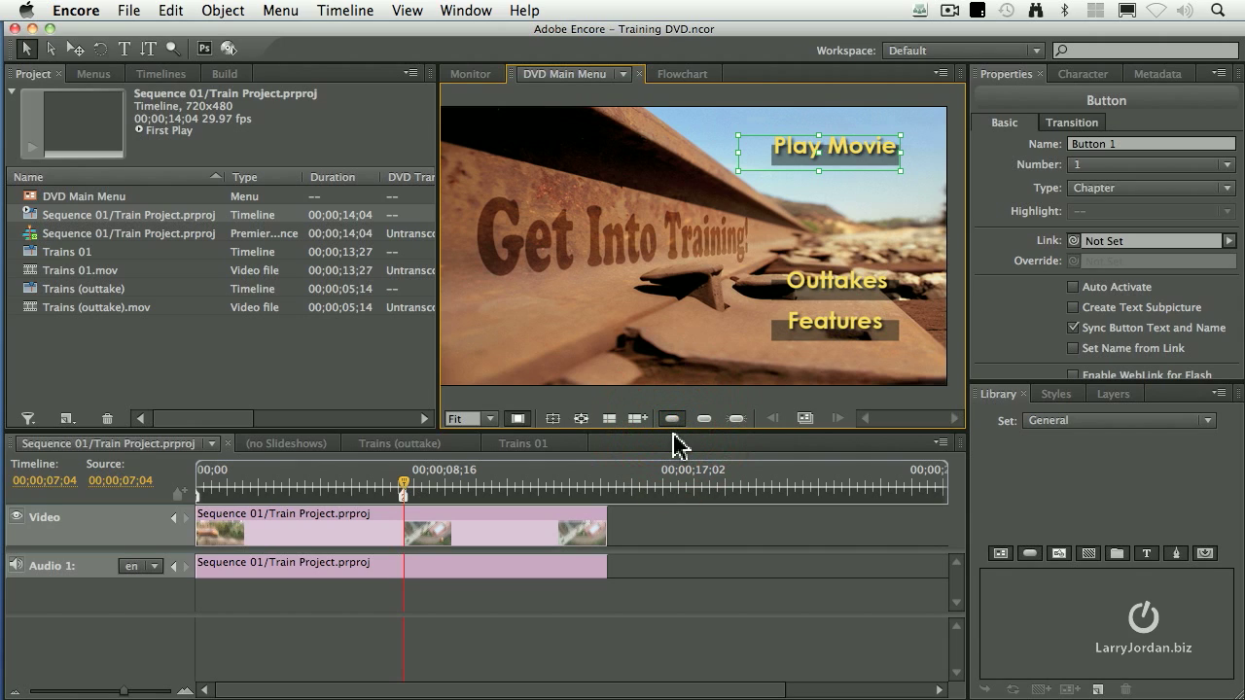
{"action": "left_click", "coordinate": [704, 418]}
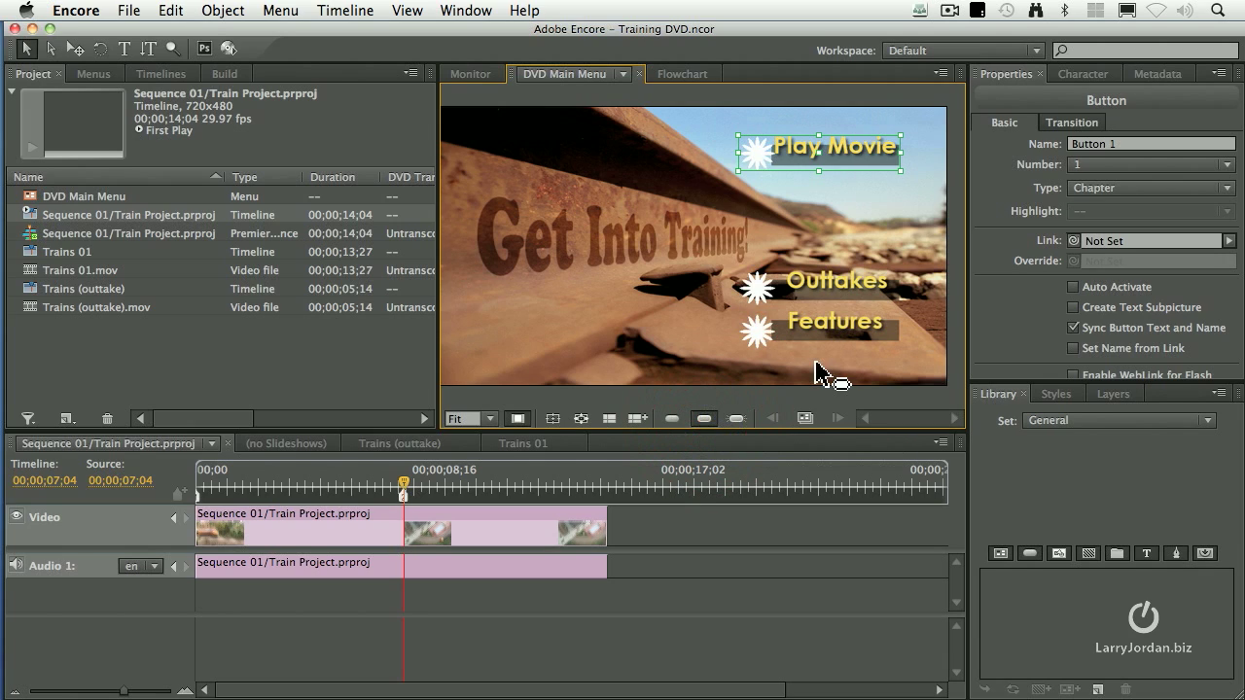
{"action": "left_click", "coordinate": [736, 419]}
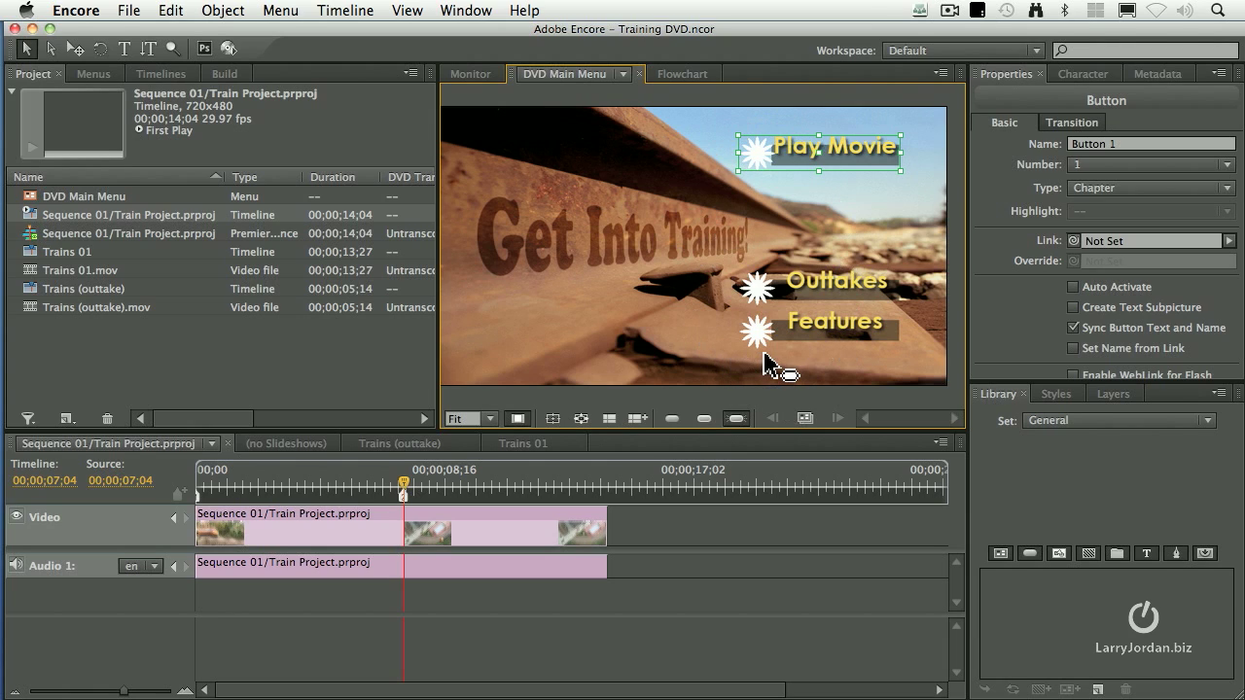
{"action": "left_click", "coordinate": [703, 418]}
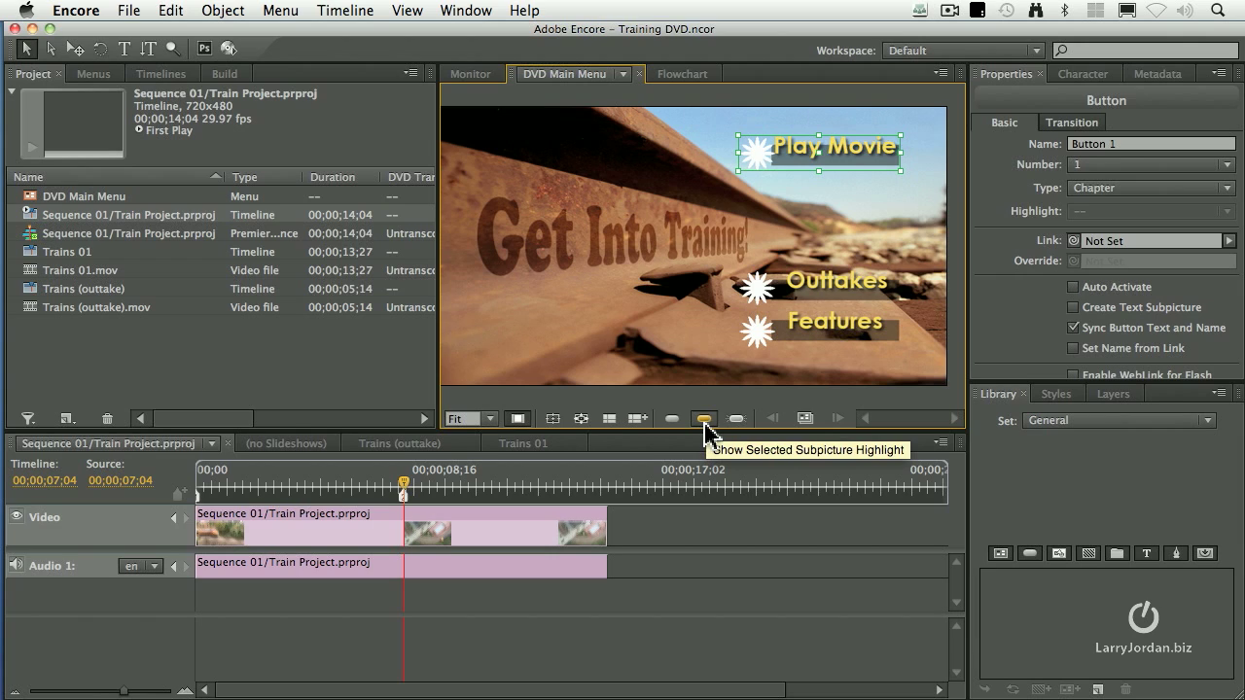
{"action": "left_click", "coordinate": [736, 418]}
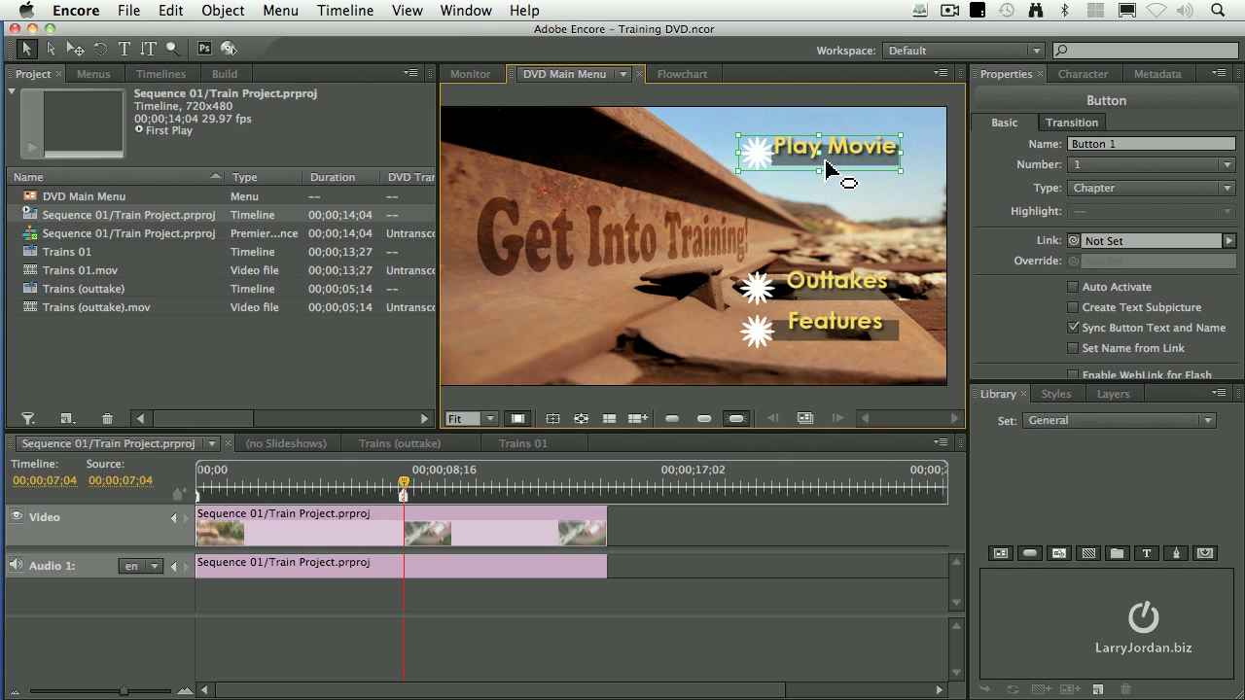
{"action": "left_click", "coordinate": [223, 10]}
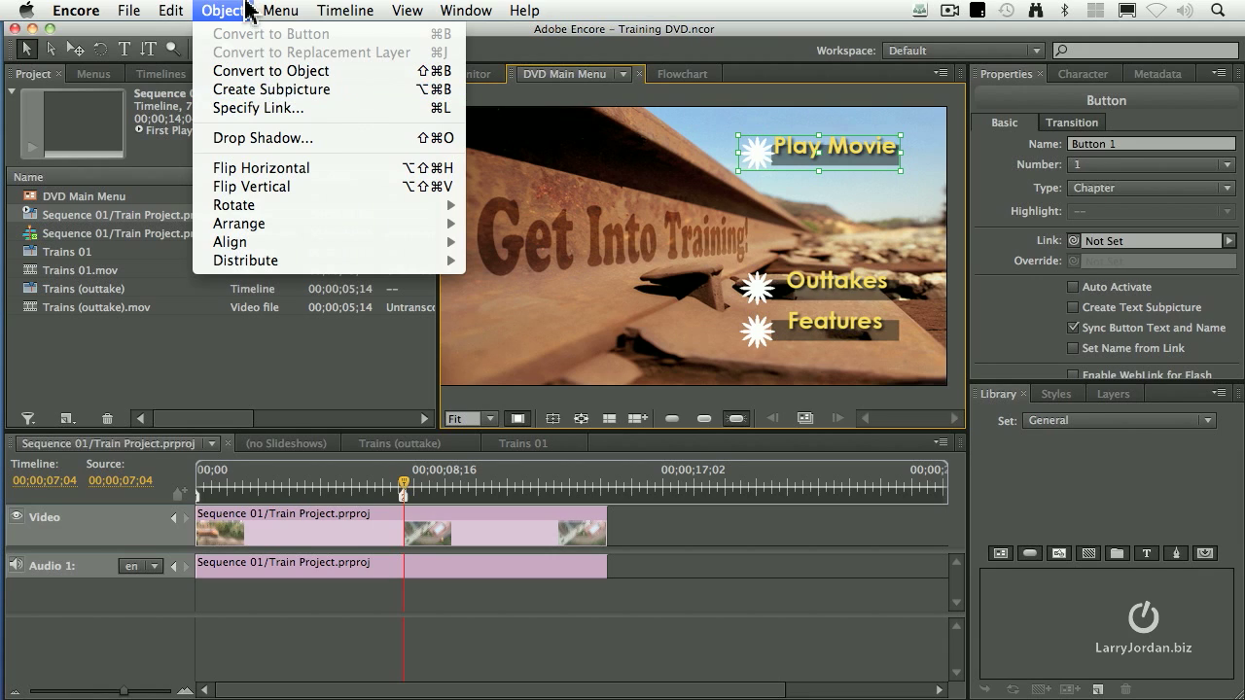
- Open Edit Menu Color Set for the DVD Main Menu and move the dialog aside
{"action": "mouse_move", "coordinate": [268, 9]}
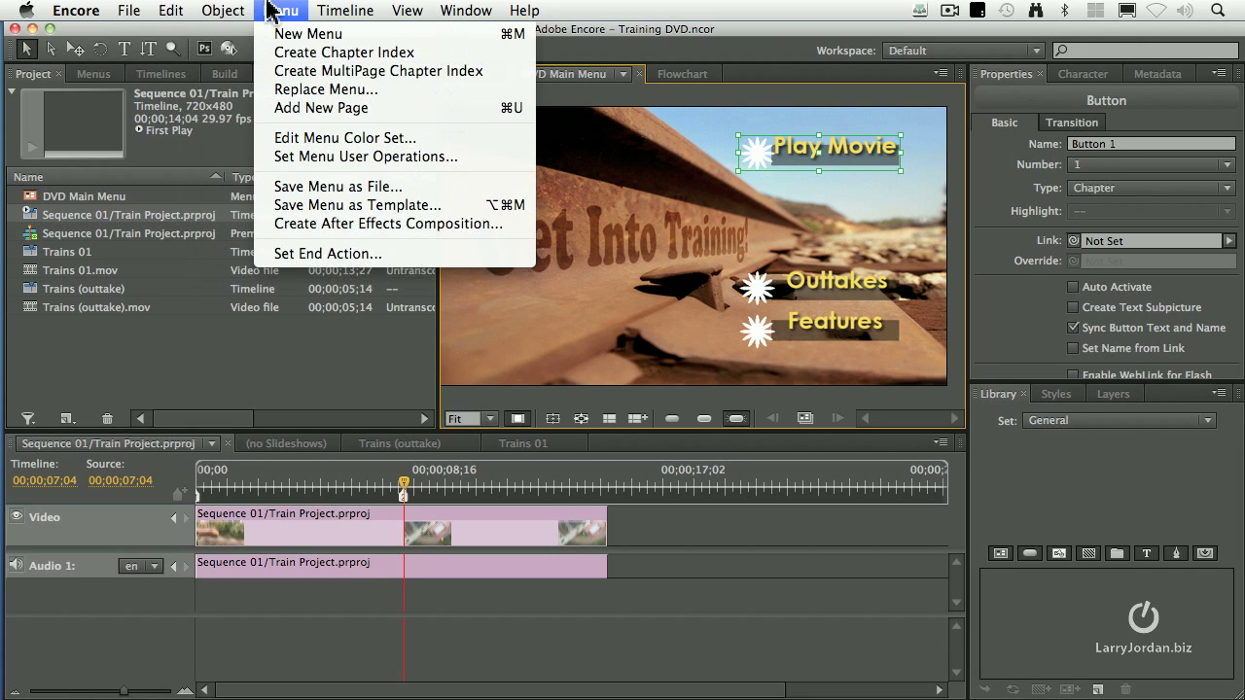
{"action": "left_click", "coordinate": [442, 145]}
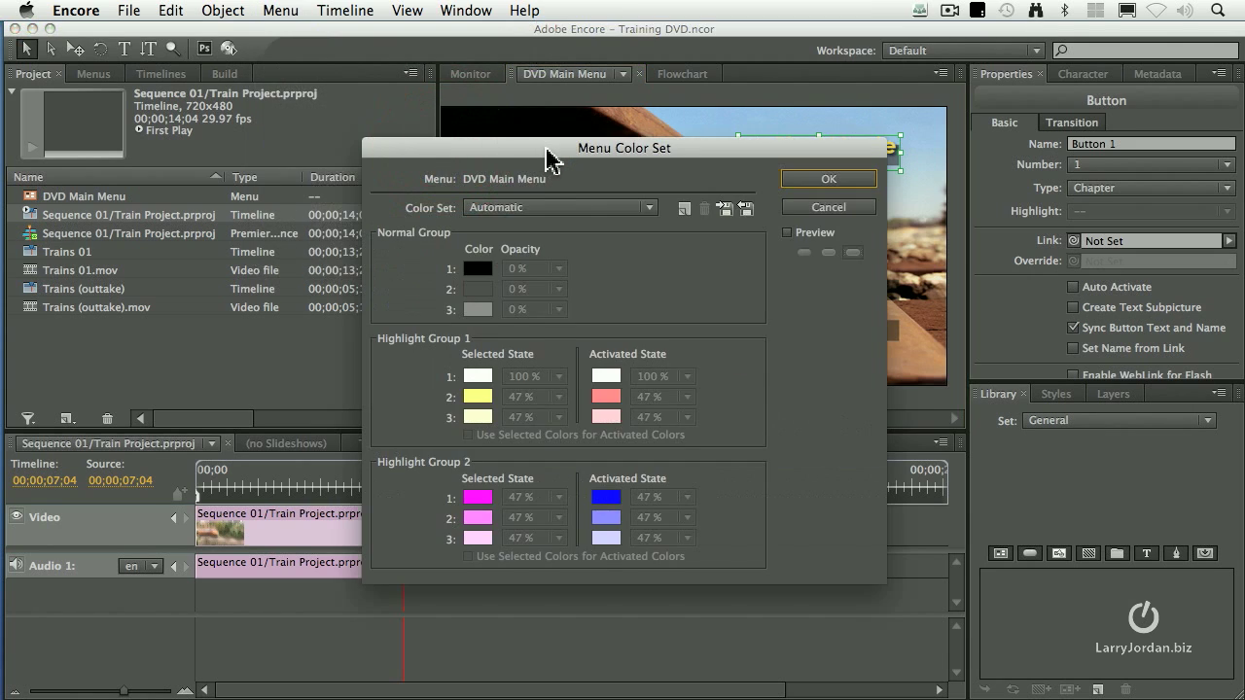
{"action": "left_click_drag", "start_coordinate": [550, 153], "coordinate": [361, 88]}
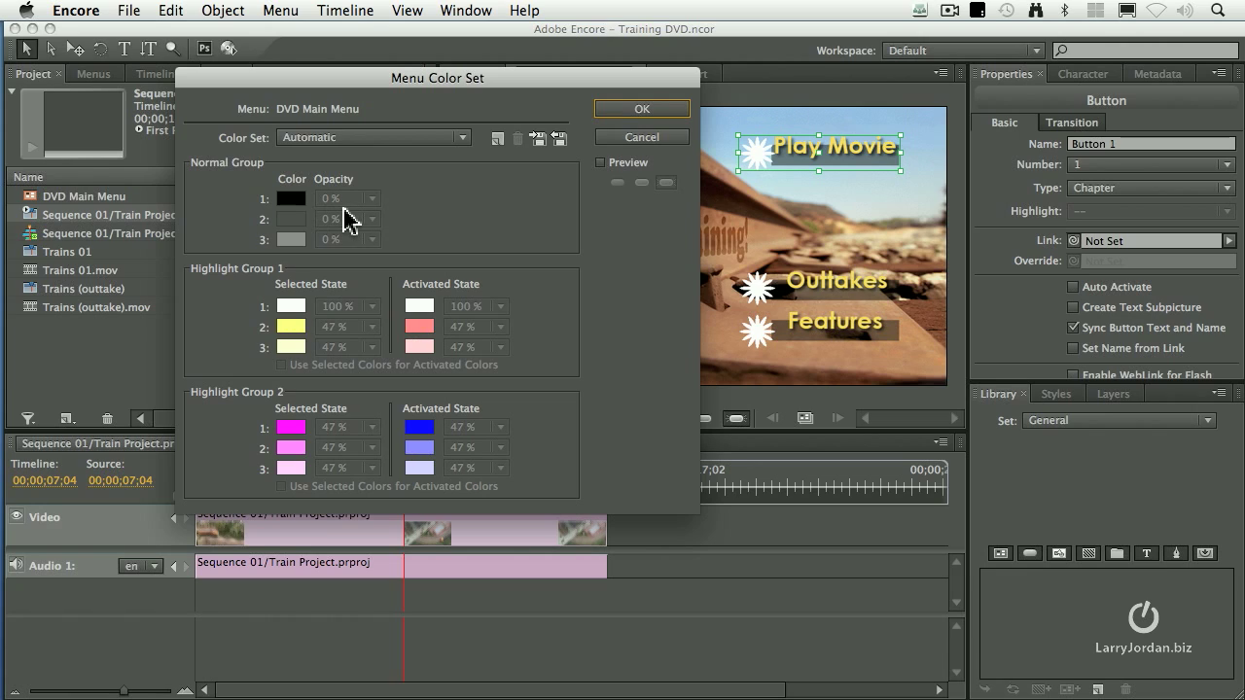
- Enable Preview and cycle through the normal, selected and activated highlight states
{"action": "left_click", "coordinate": [600, 163]}
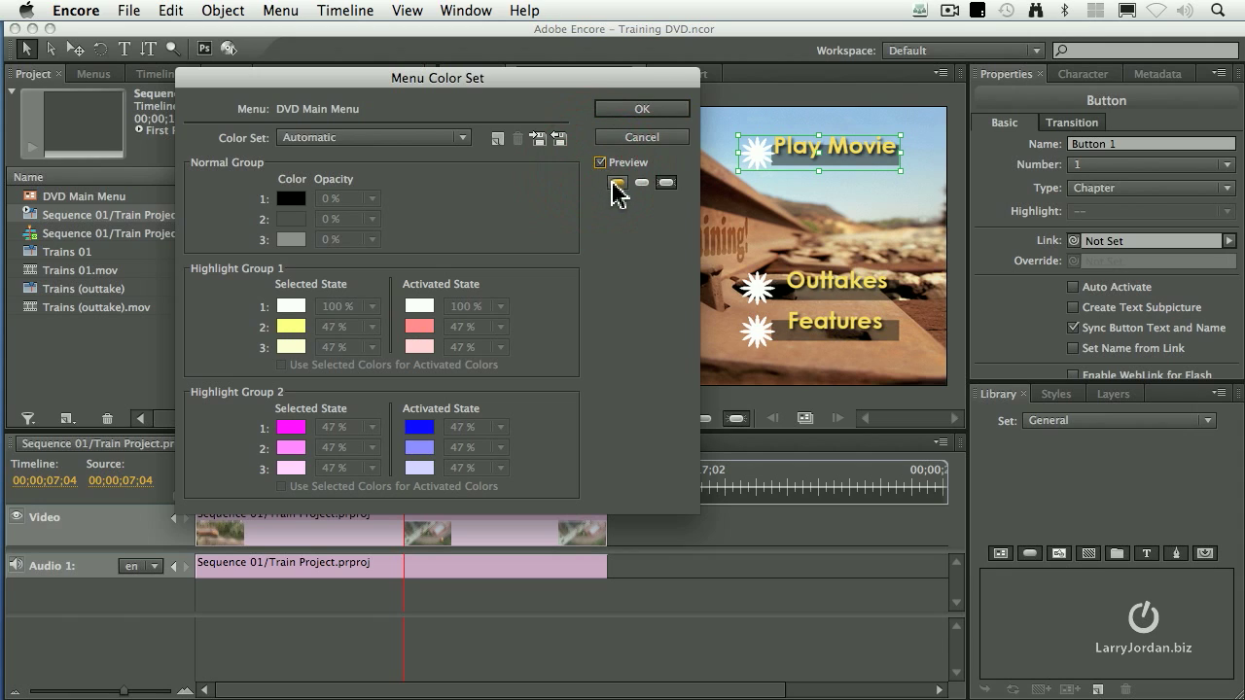
{"action": "left_click", "coordinate": [616, 184]}
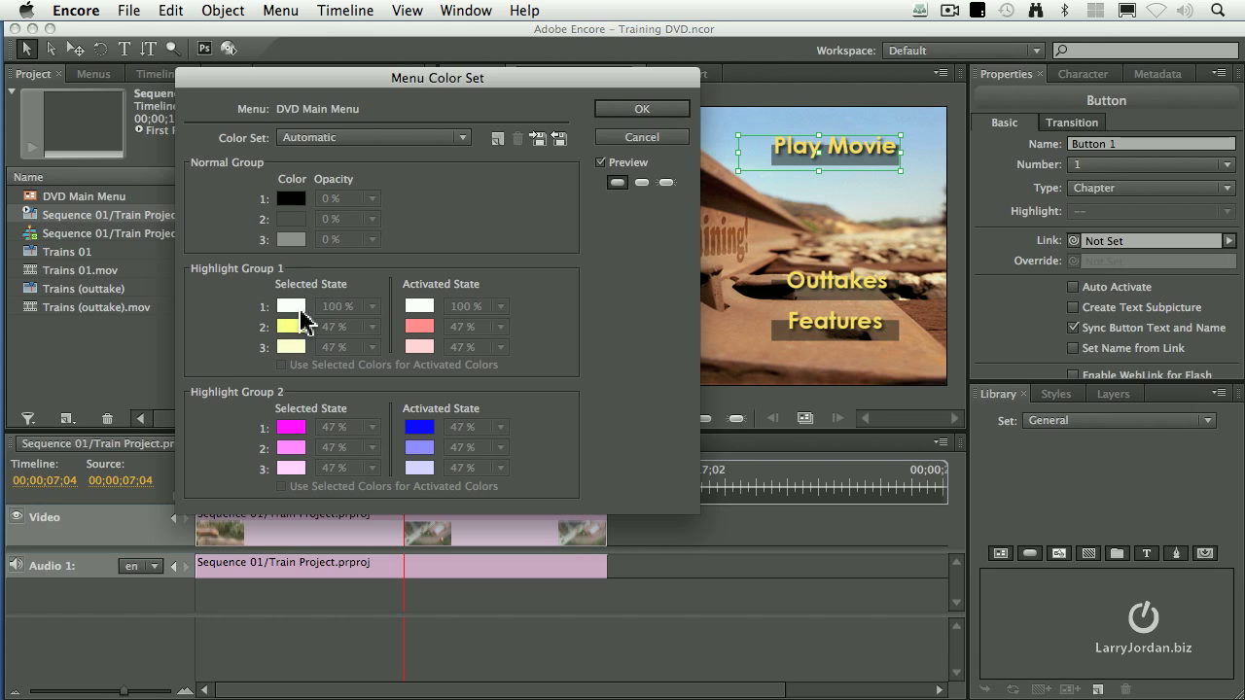
{"action": "left_click", "coordinate": [642, 183]}
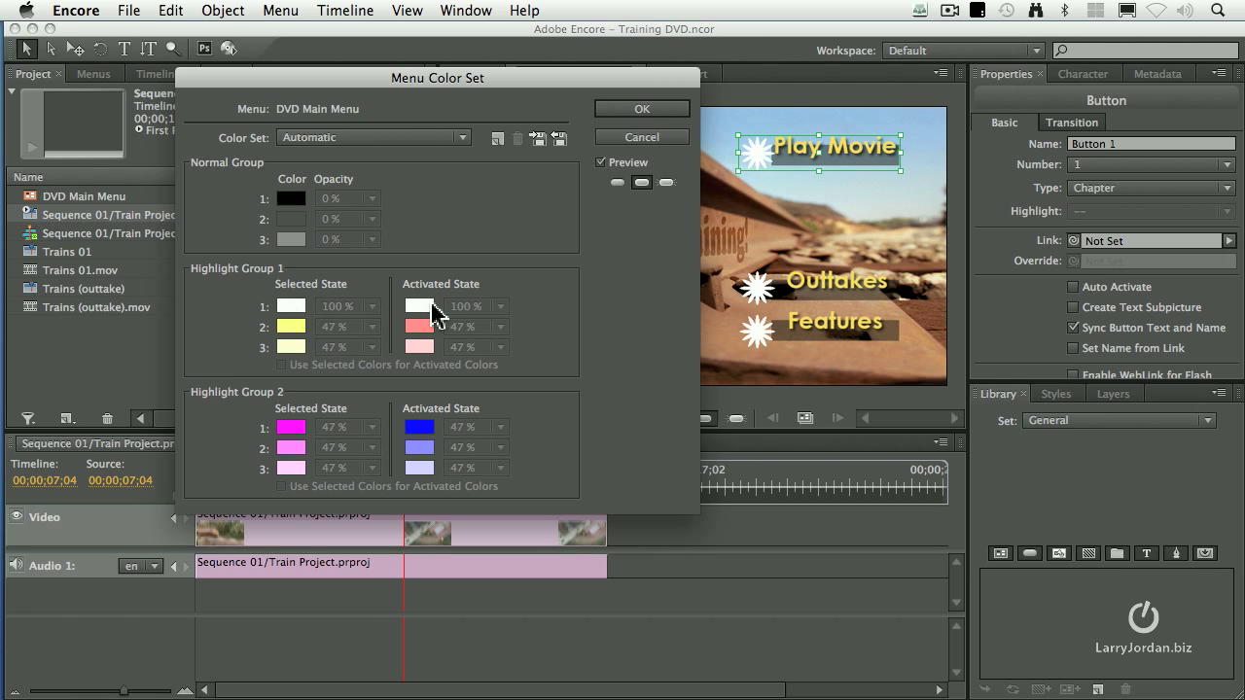
{"action": "left_click", "coordinate": [666, 183]}
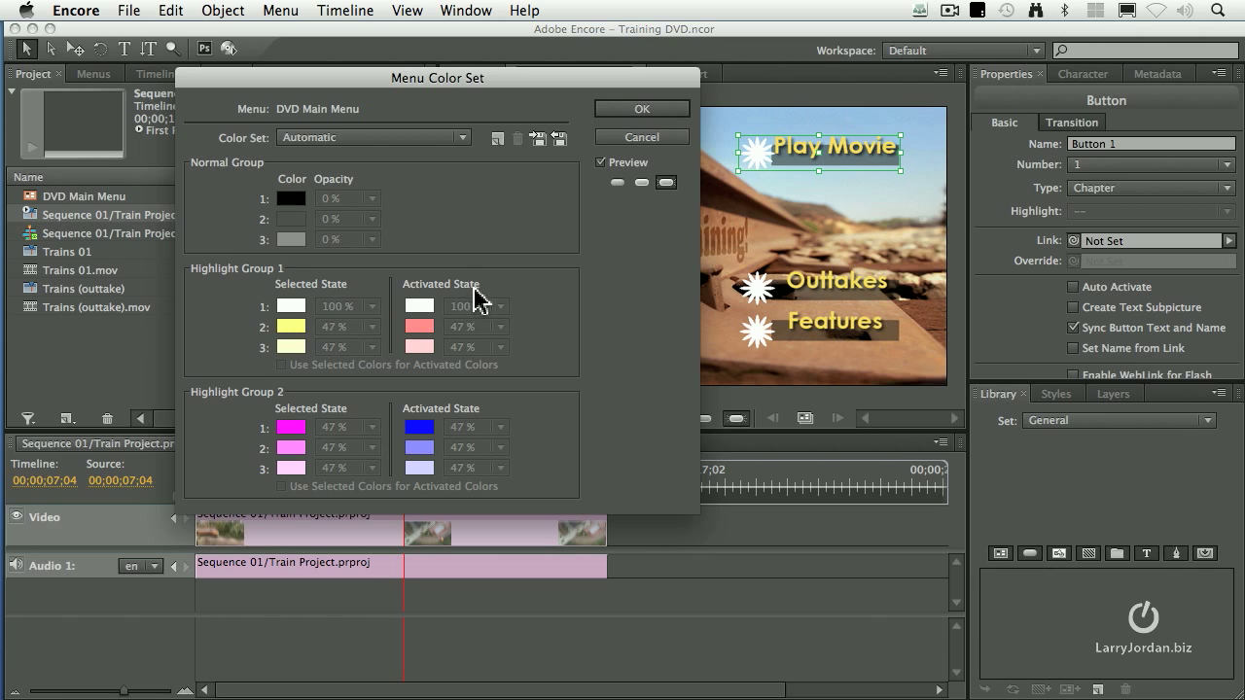
{"action": "left_click", "coordinate": [408, 139]}
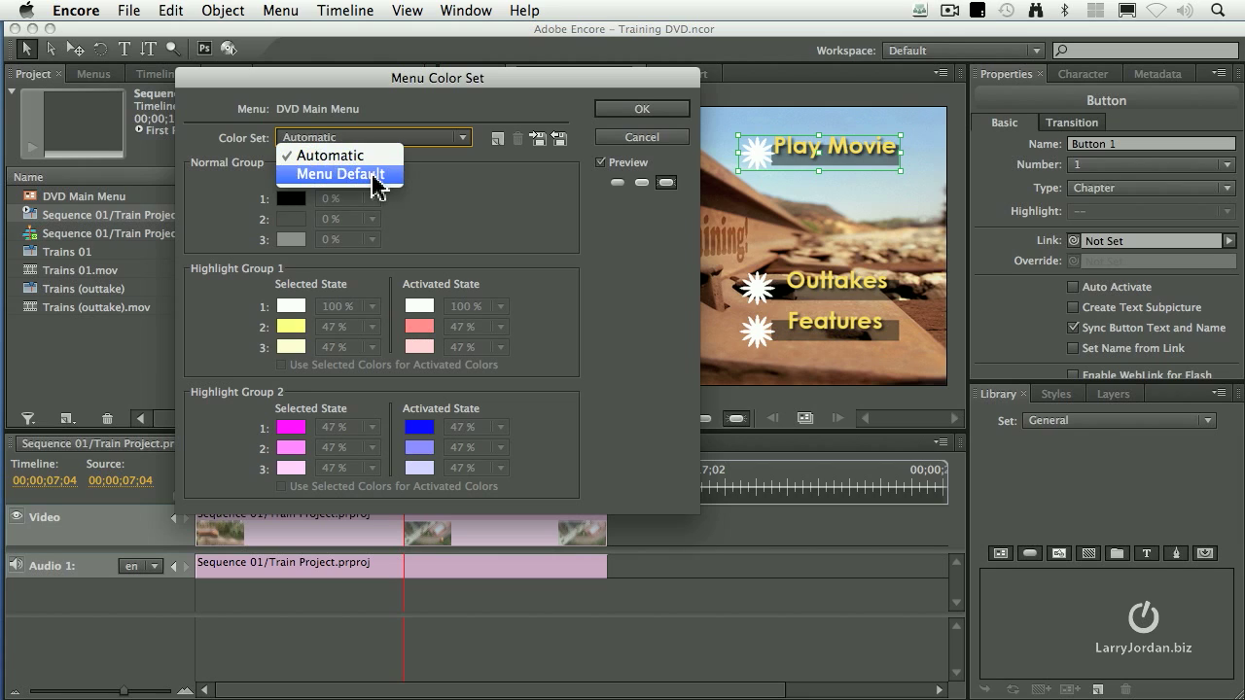
- Choose the Menu Default color set, turning the menu highlights red
{"action": "left_click", "coordinate": [374, 175]}
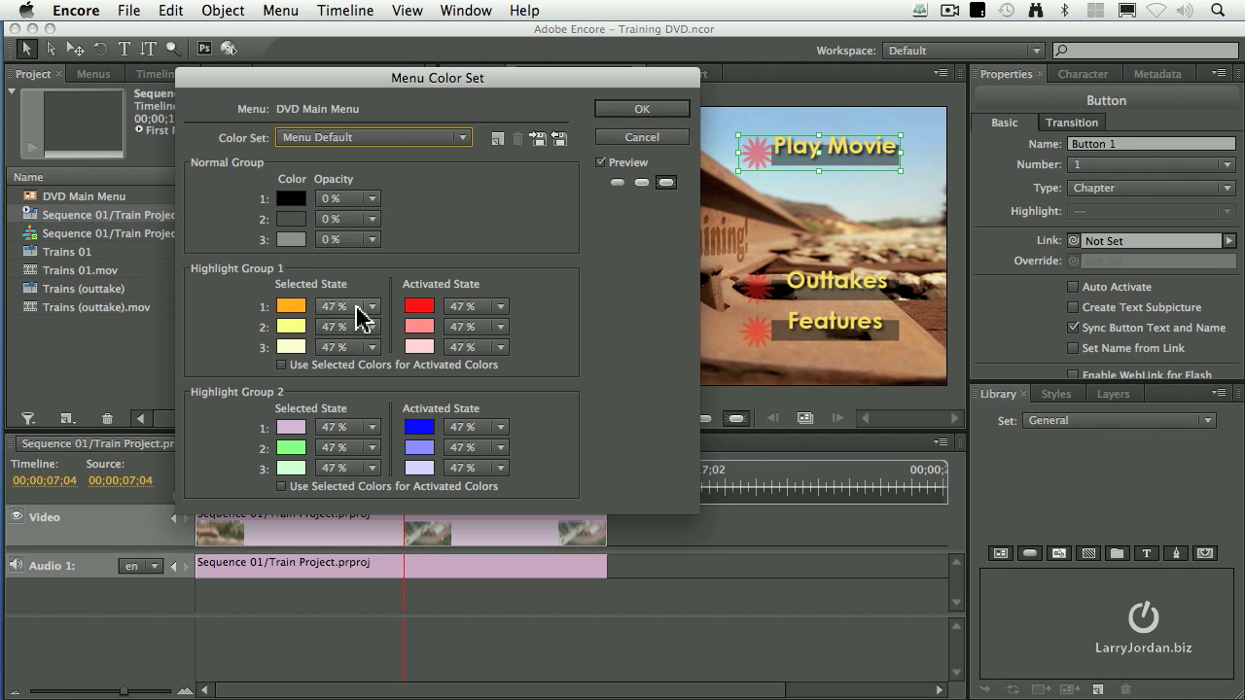
- Set Highlight Group 1's first selected colour to a mint-aqua green at 80% opacity
{"action": "left_click", "coordinate": [290, 305]}
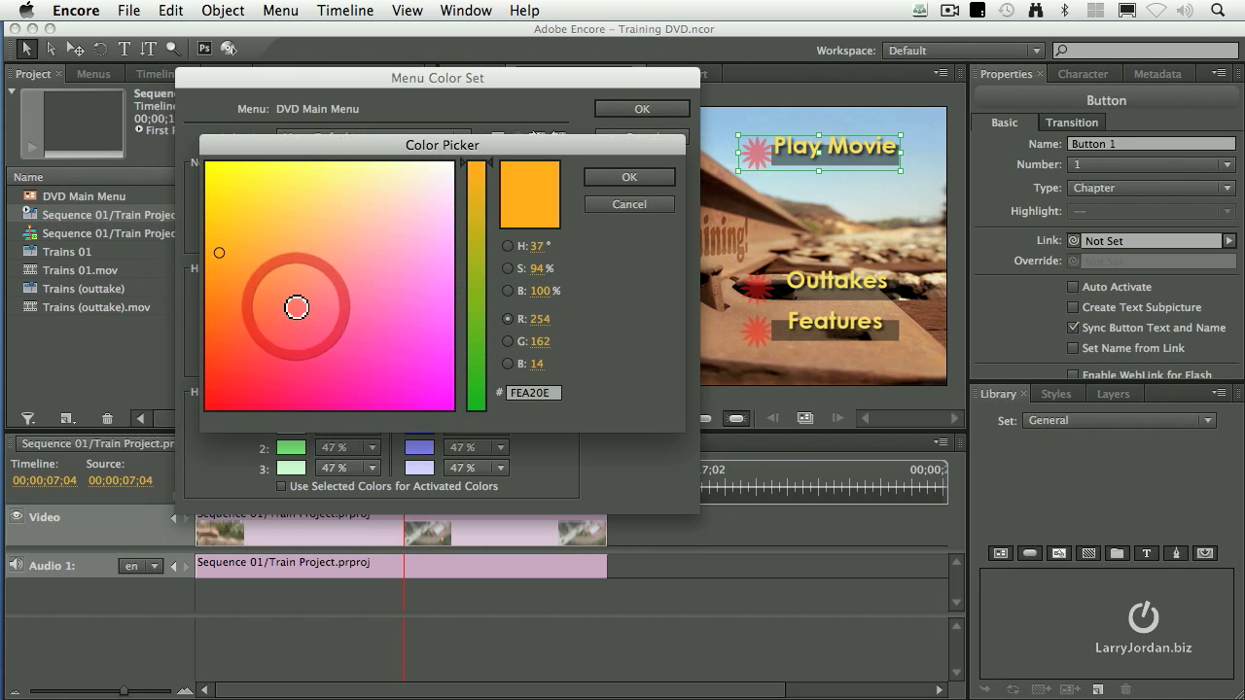
{"action": "left_click_drag", "start_coordinate": [474, 335], "coordinate": [481, 351]}
{"action": "left_click", "coordinate": [379, 167]}
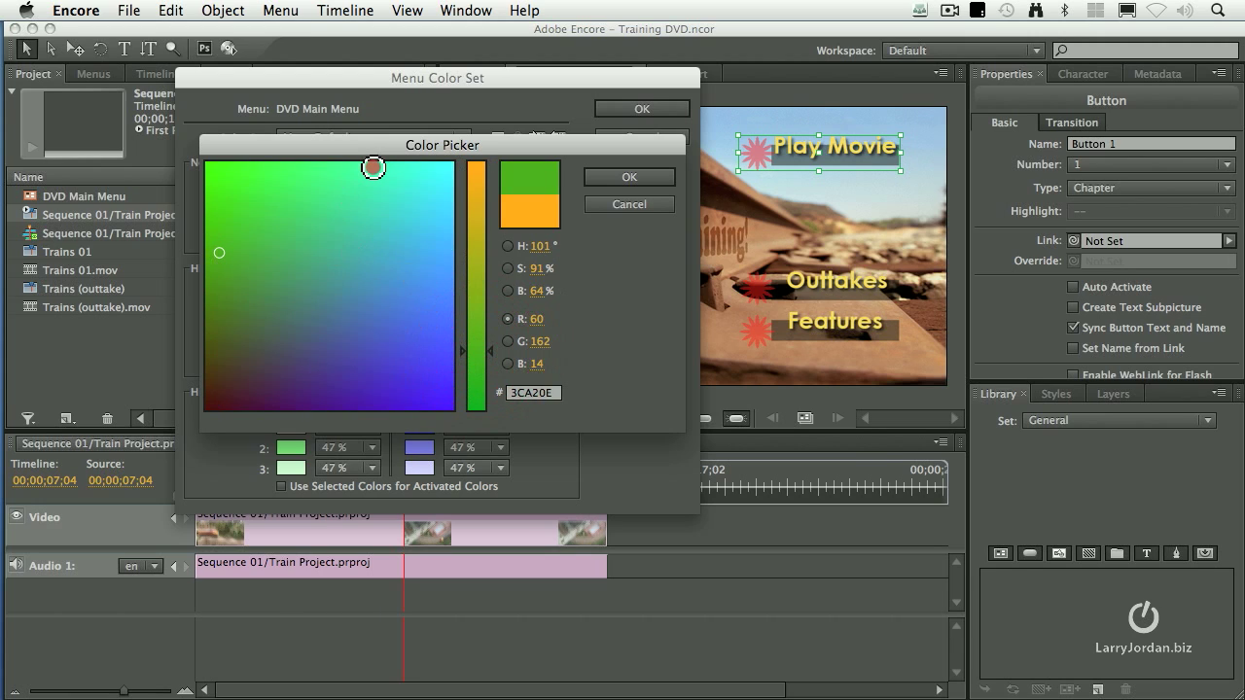
{"action": "left_click_drag", "start_coordinate": [380, 167], "coordinate": [369, 162]}
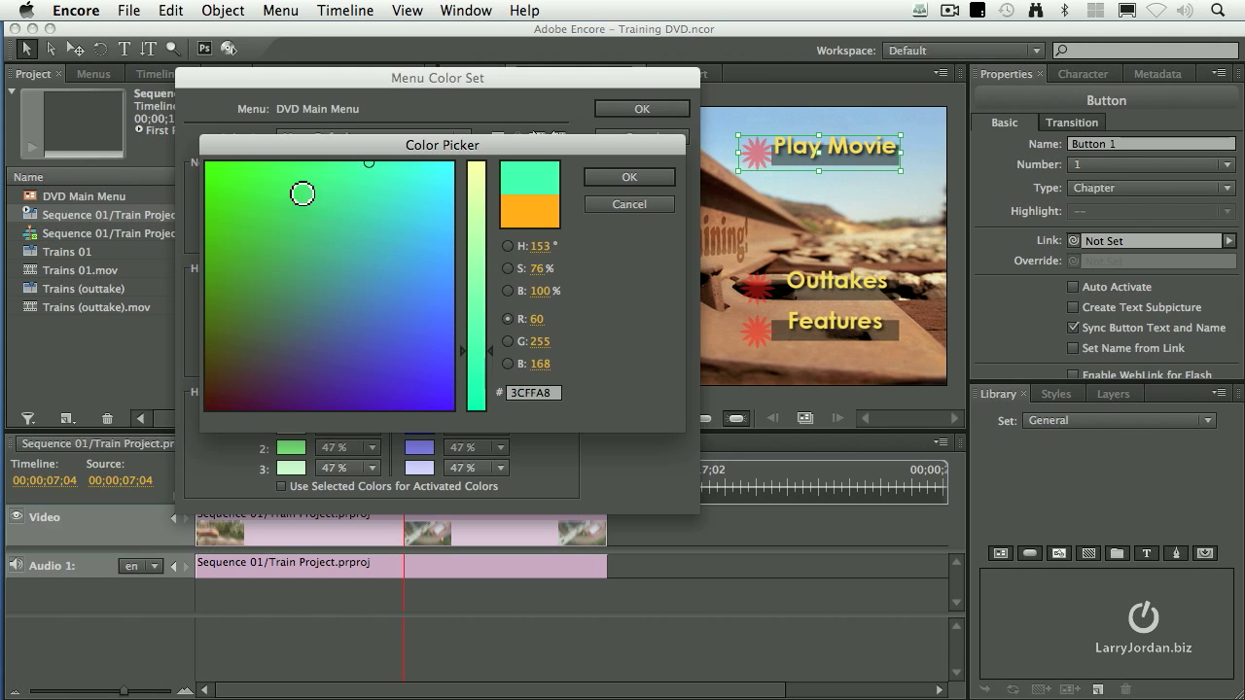
{"action": "left_click", "coordinate": [620, 181]}
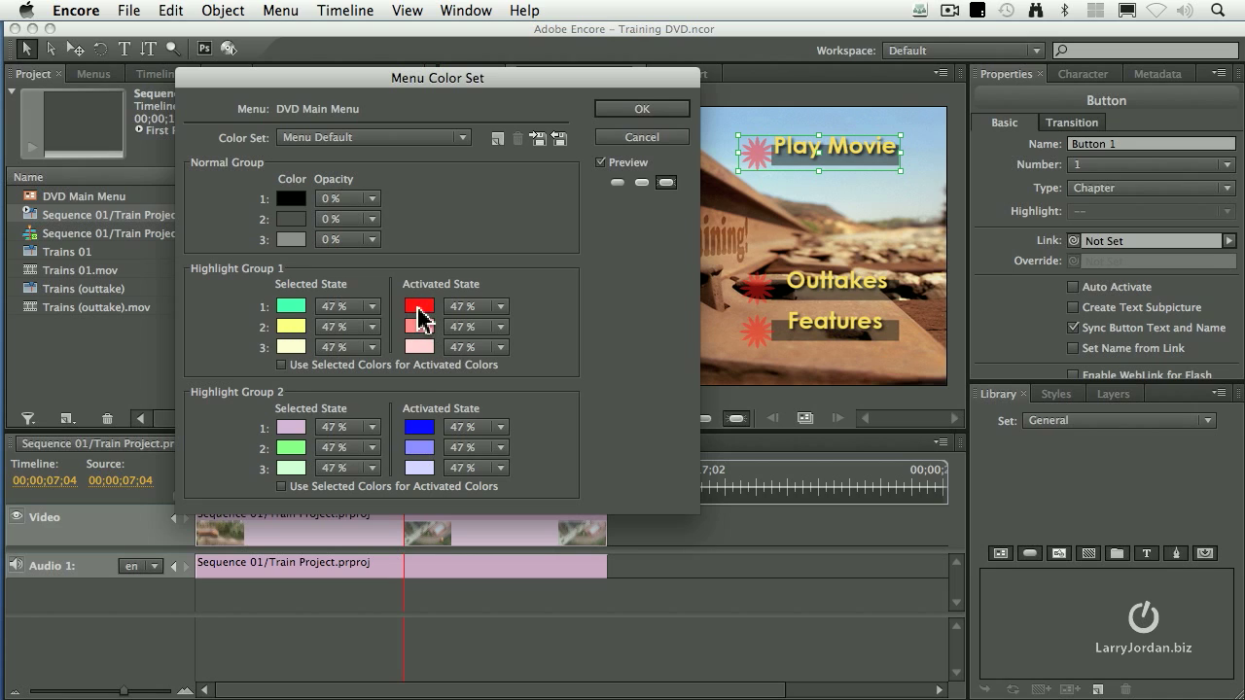
{"action": "left_click", "coordinate": [341, 307]}
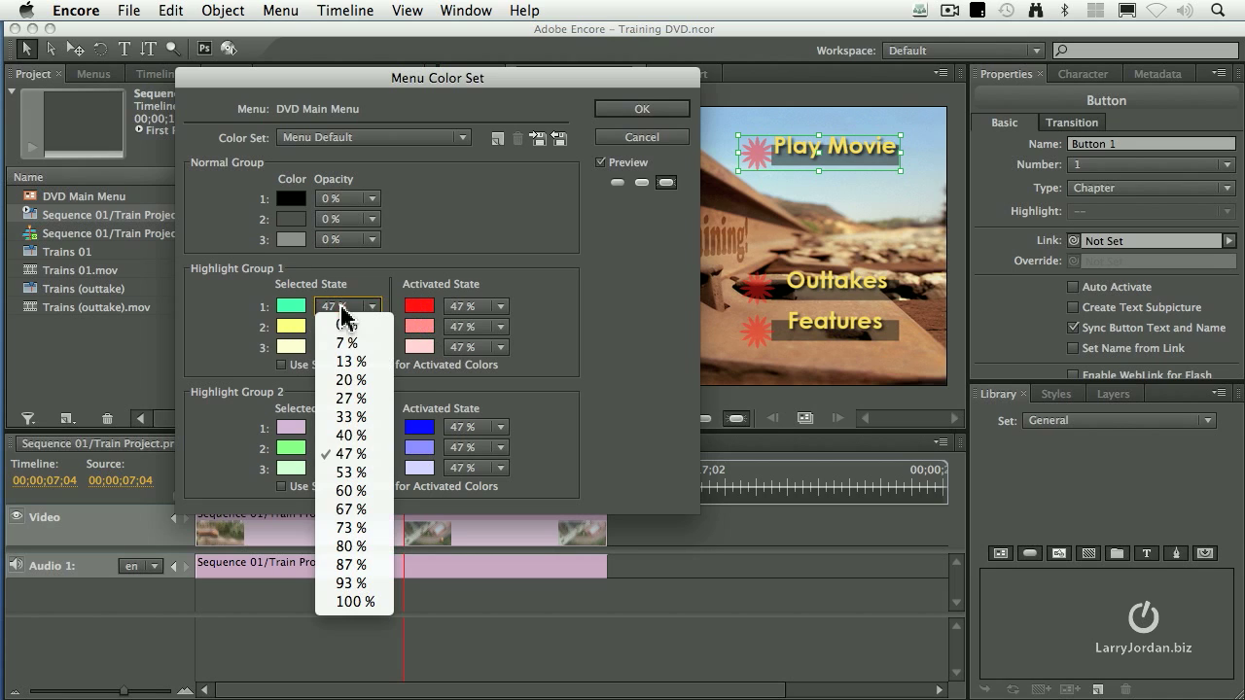
{"action": "left_click", "coordinate": [352, 547]}
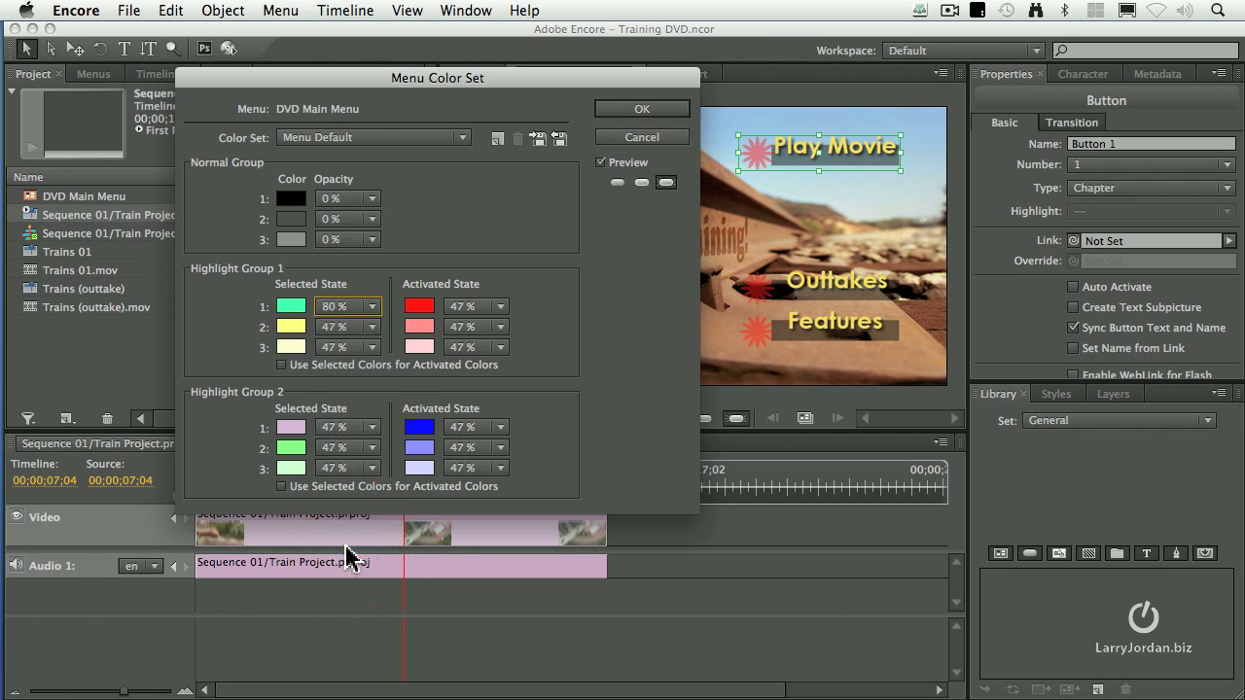
- Change the first activated colour from red to green at 80% opacity
{"action": "left_click", "coordinate": [418, 309]}
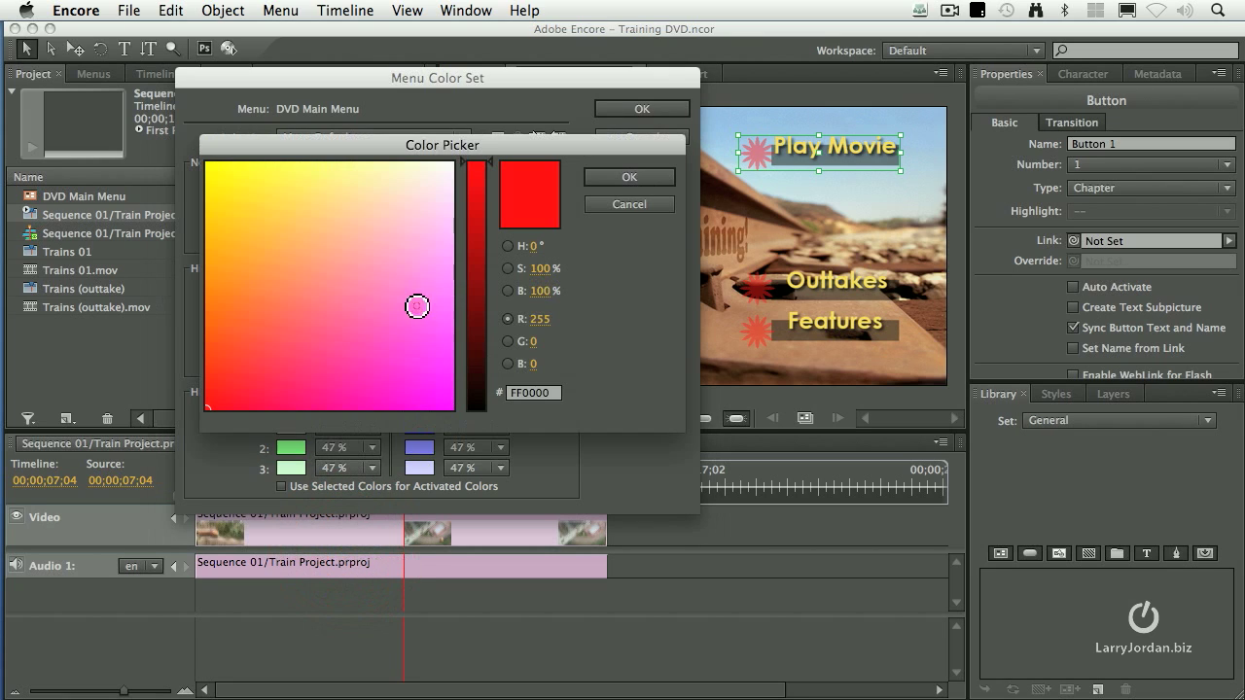
{"action": "left_click_drag", "start_coordinate": [484, 298], "coordinate": [488, 331]}
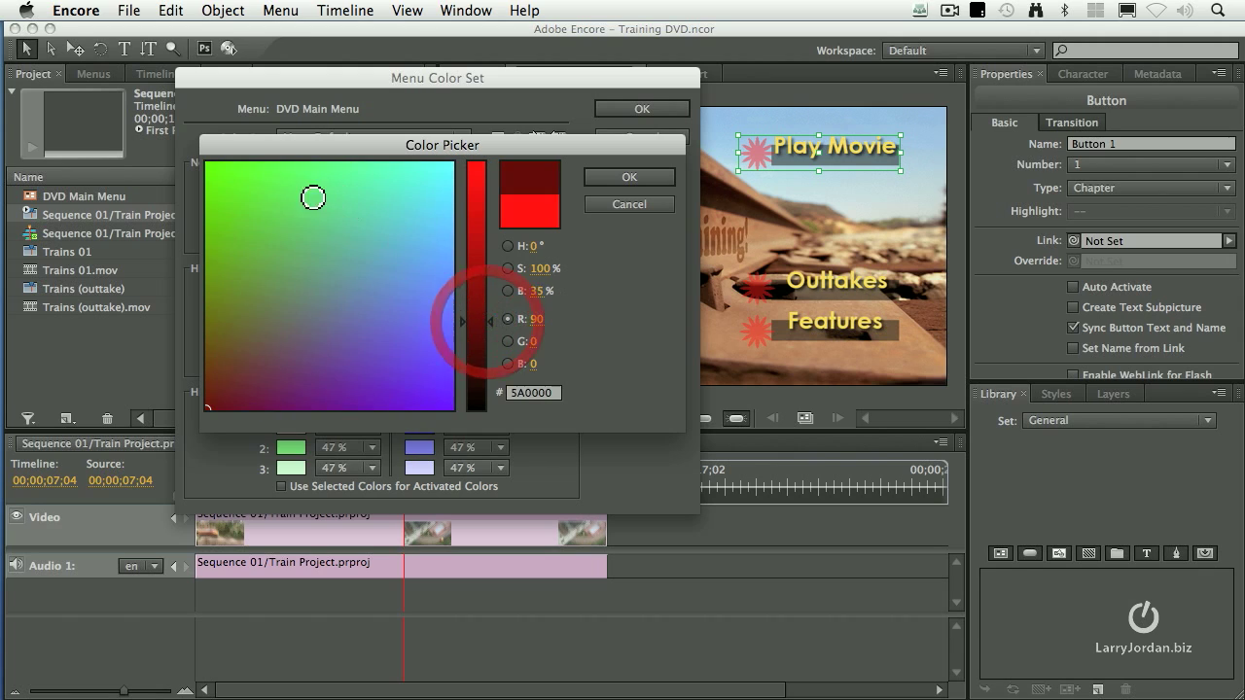
{"action": "mouse_move", "coordinate": [269, 184]}
{"action": "left_mouse_down"}
{"action": "mouse_move", "coordinate": [231, 239]}
{"action": "mouse_move", "coordinate": [205, 236]}
{"action": "left_mouse_up"}
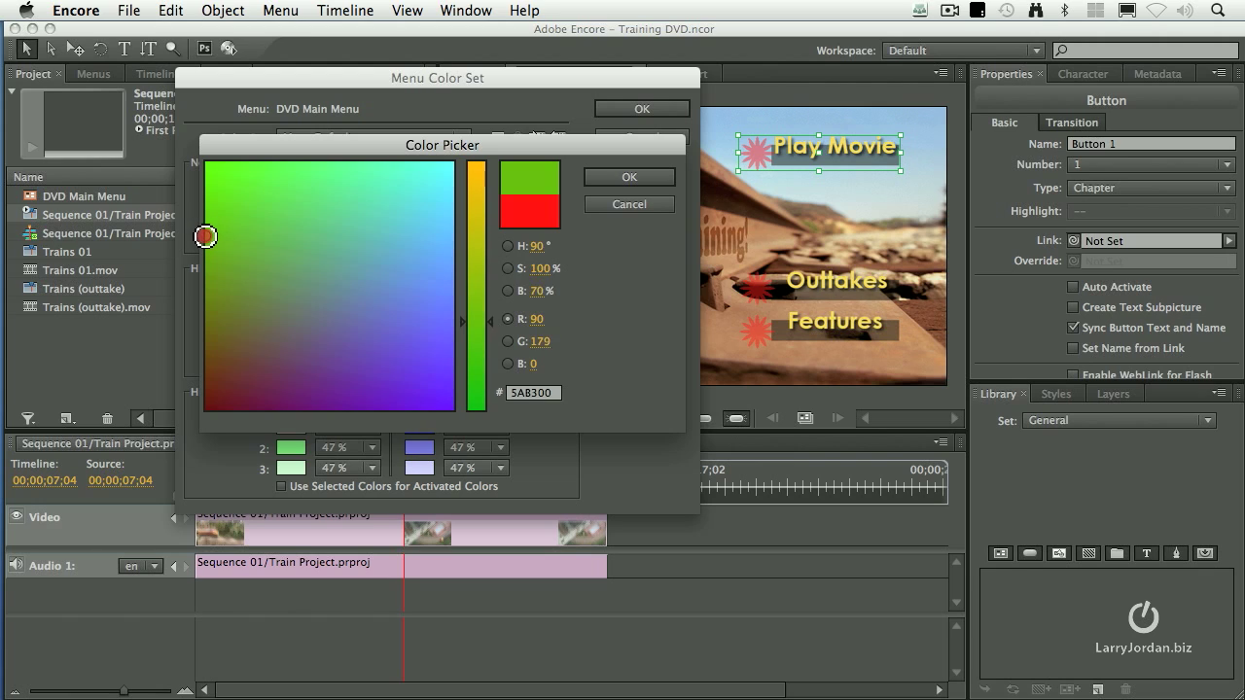
{"action": "left_click", "coordinate": [632, 177]}
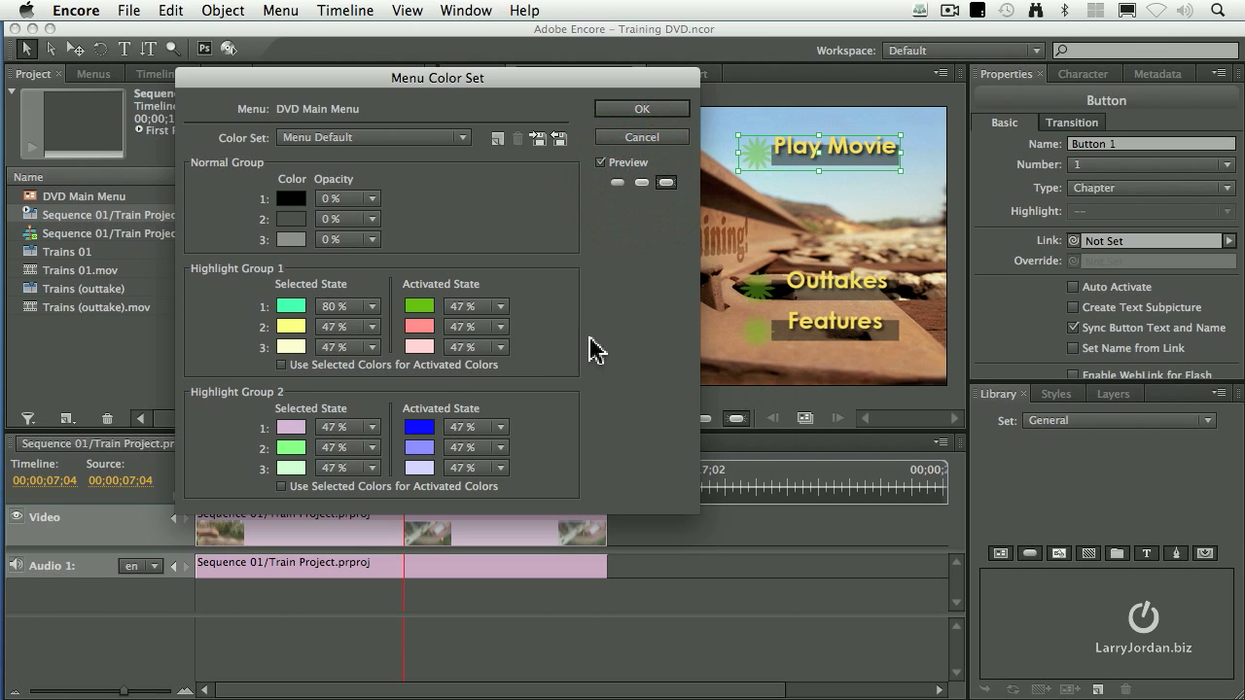
{"action": "left_click", "coordinate": [472, 307]}
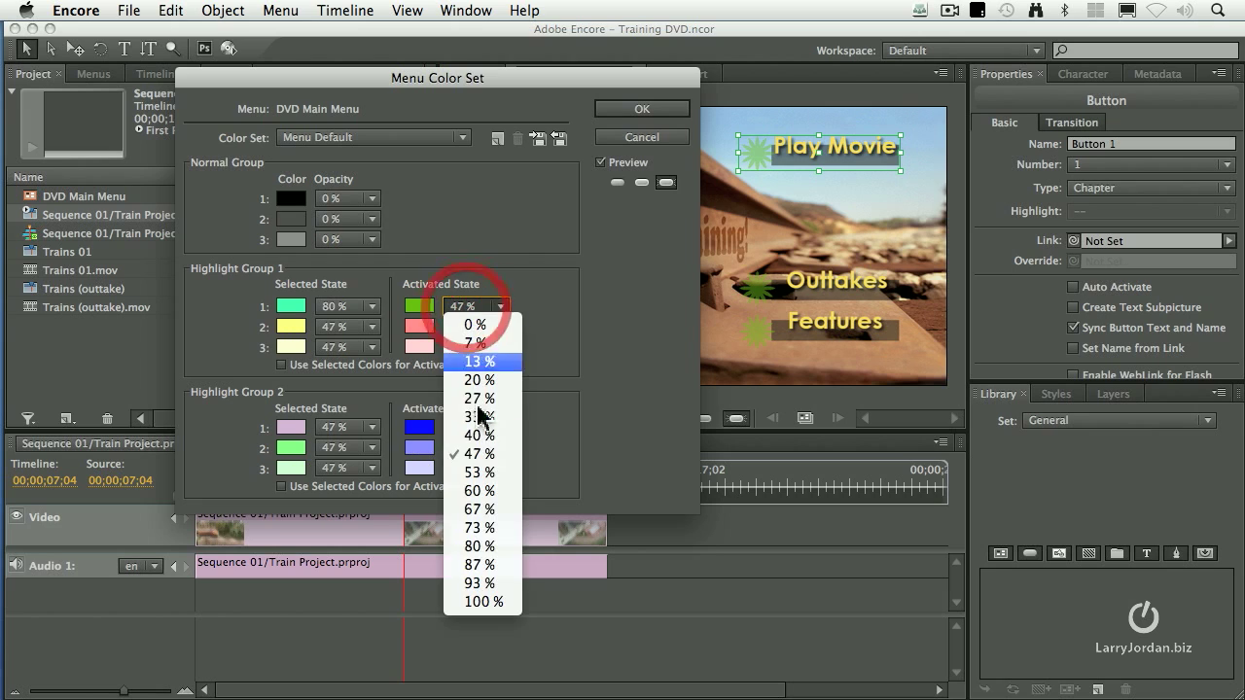
{"action": "left_click", "coordinate": [486, 545]}
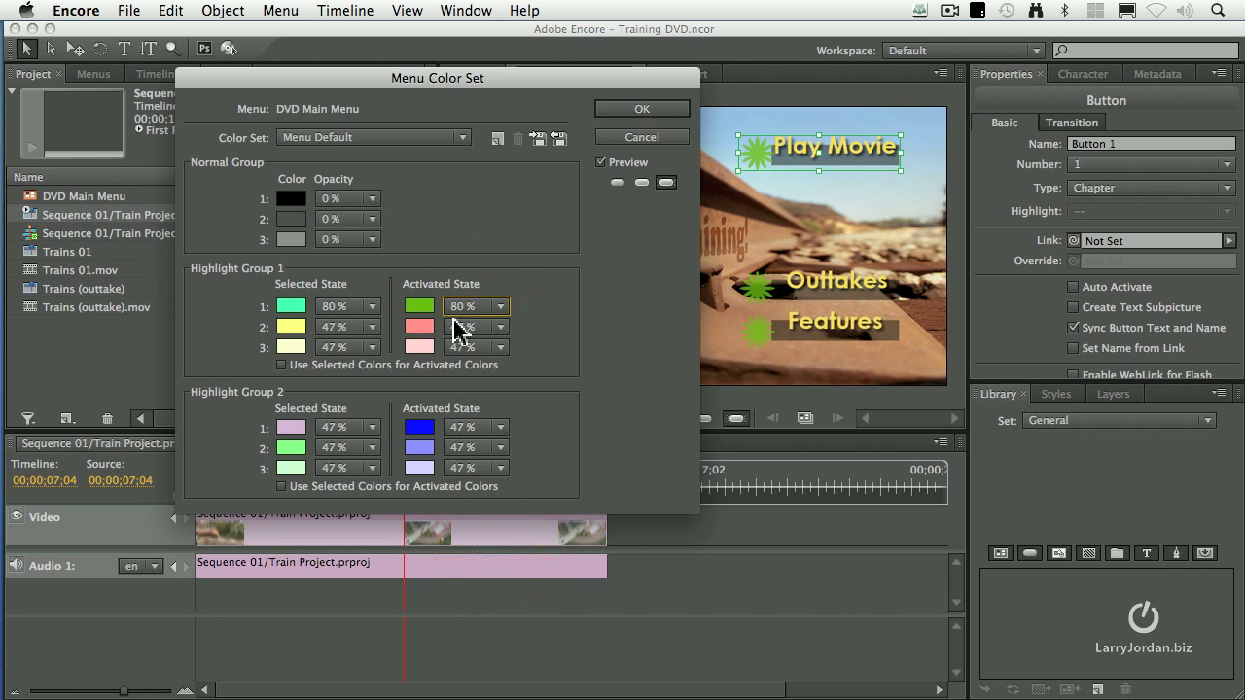
- Darken the activated green to 30900C and preview the normal, selected and activated states
{"action": "left_click", "coordinate": [419, 305]}
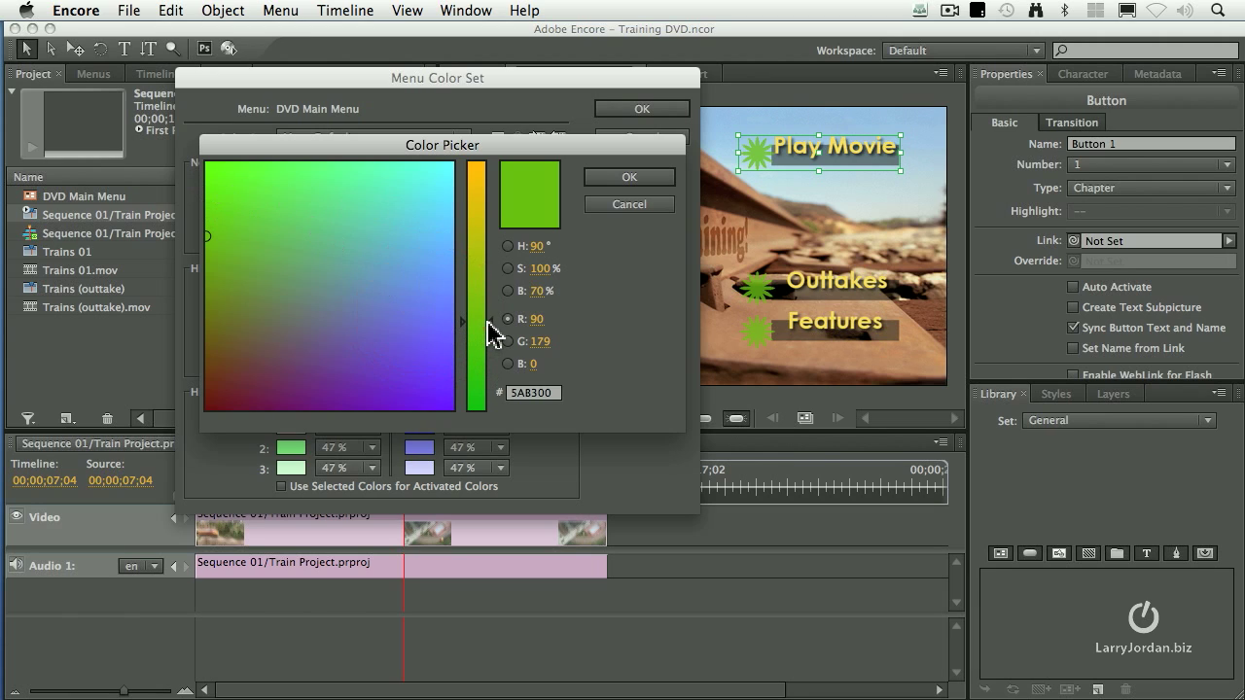
{"action": "left_click_drag", "start_coordinate": [489, 325], "coordinate": [488, 362]}
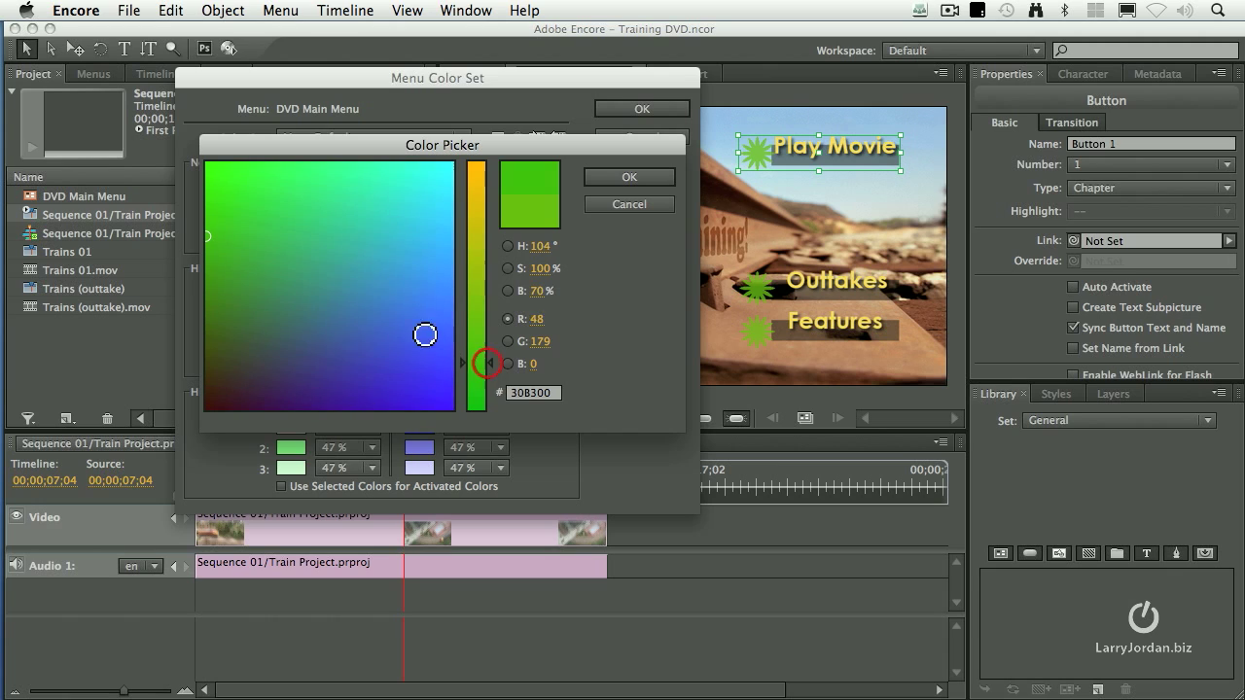
{"action": "left_click_drag", "start_coordinate": [223, 266], "coordinate": [217, 269]}
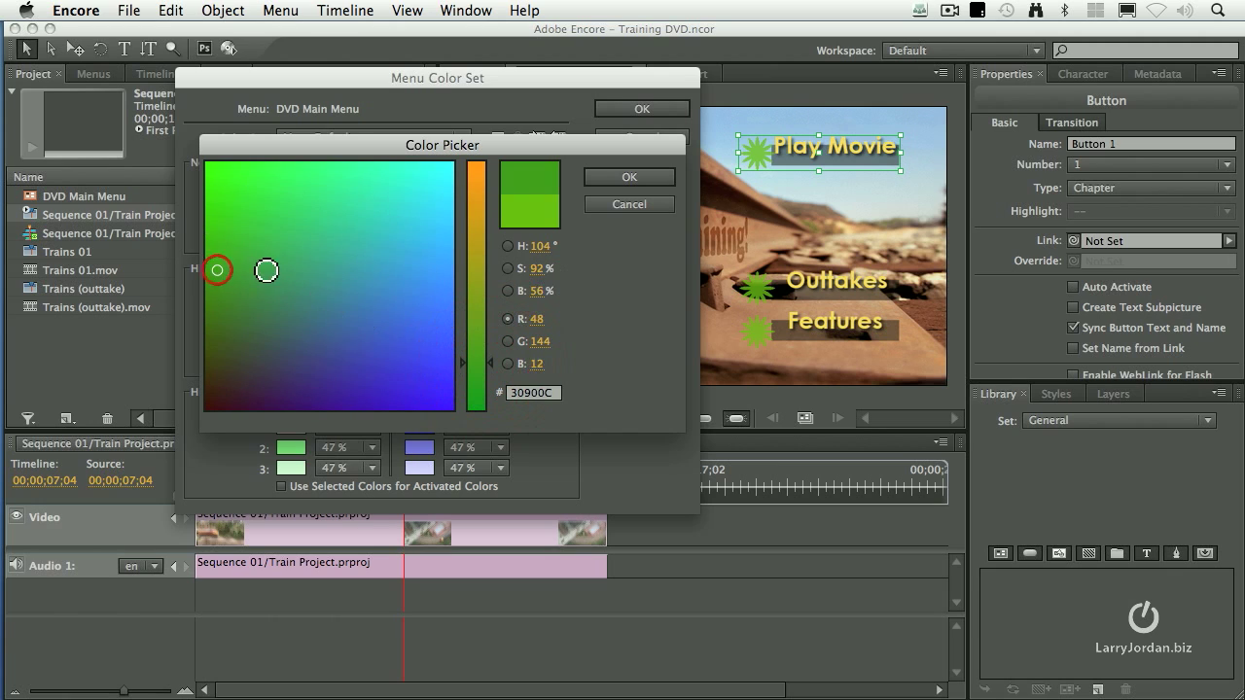
{"action": "left_click", "coordinate": [634, 179]}
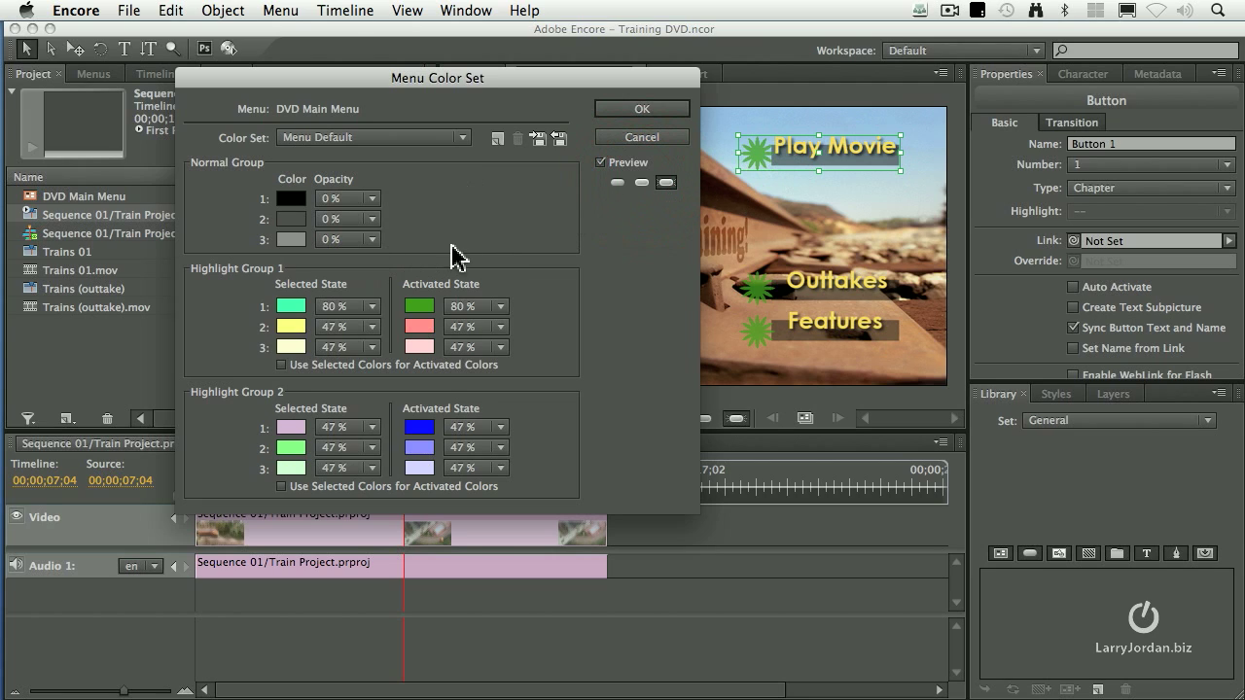
{"action": "left_click", "coordinate": [617, 182]}
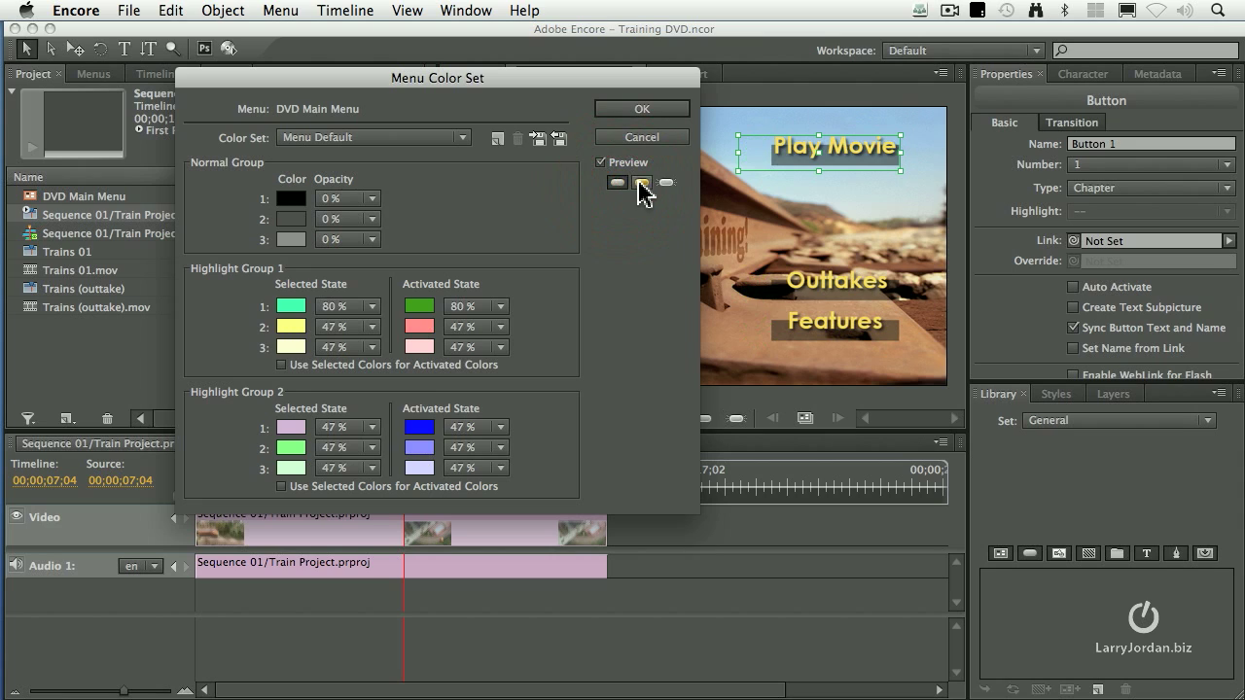
{"action": "left_click", "coordinate": [640, 183]}
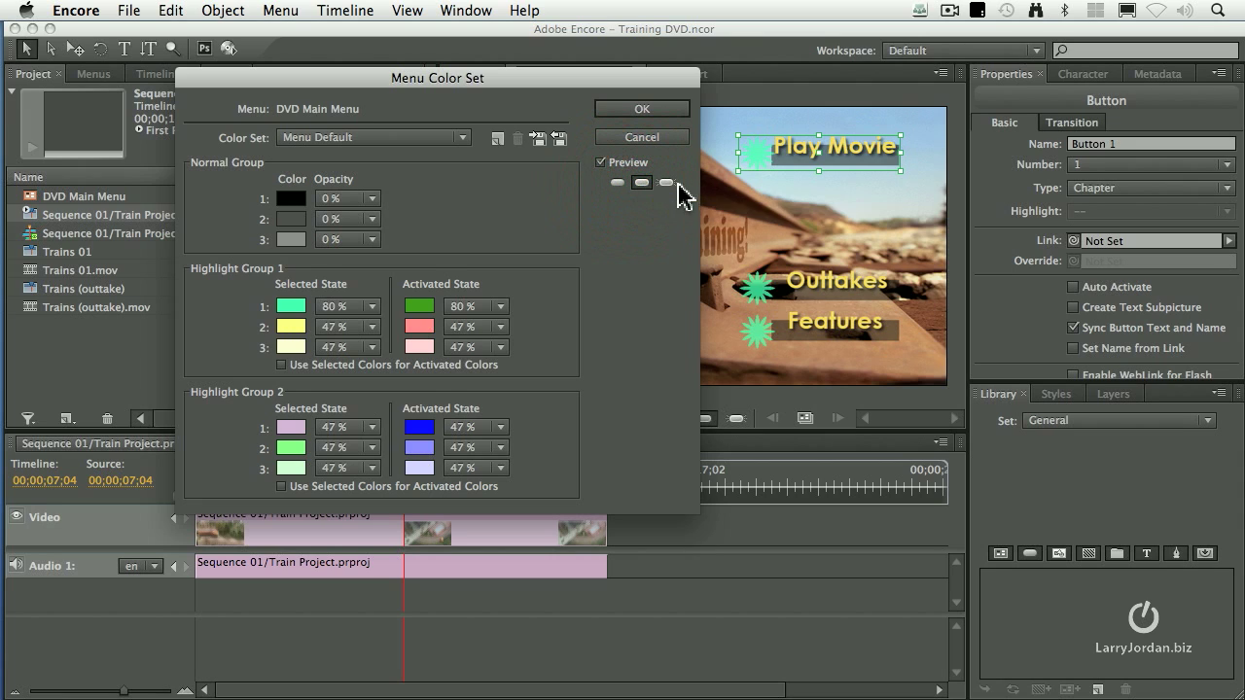
{"action": "left_click", "coordinate": [666, 182]}
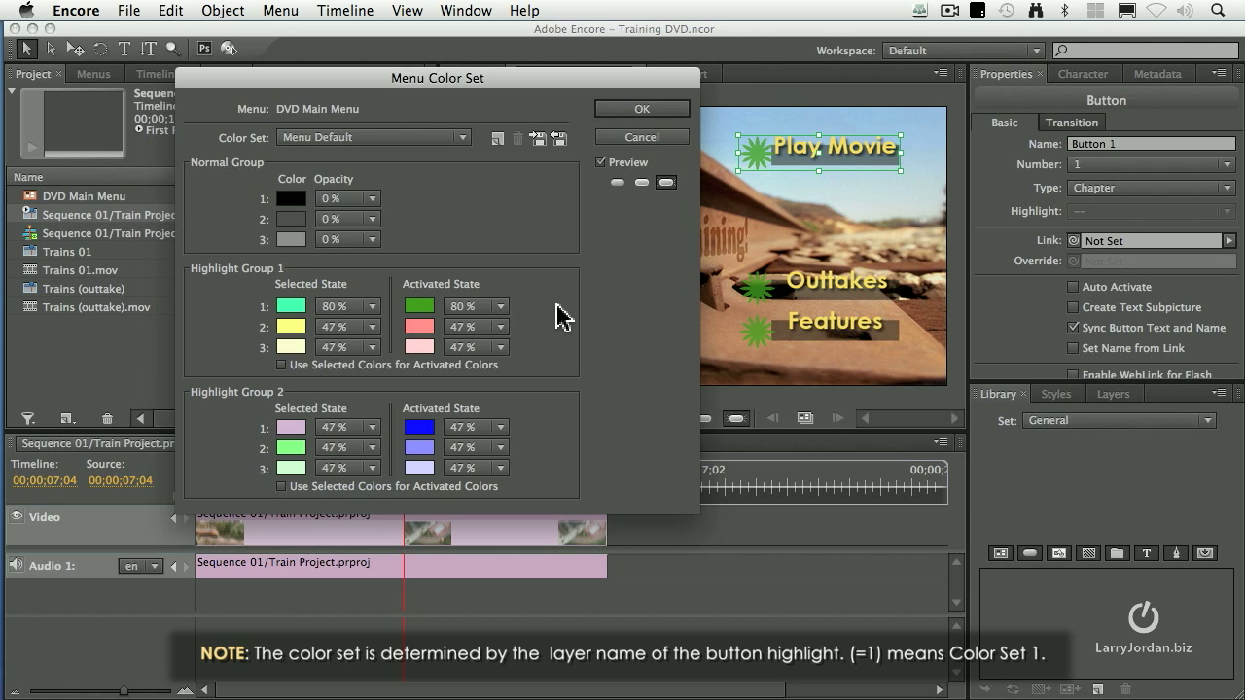
- Set the second row colours to light blue 35B1F1 selected and blue 3162ED activated
{"action": "left_click", "coordinate": [293, 328]}
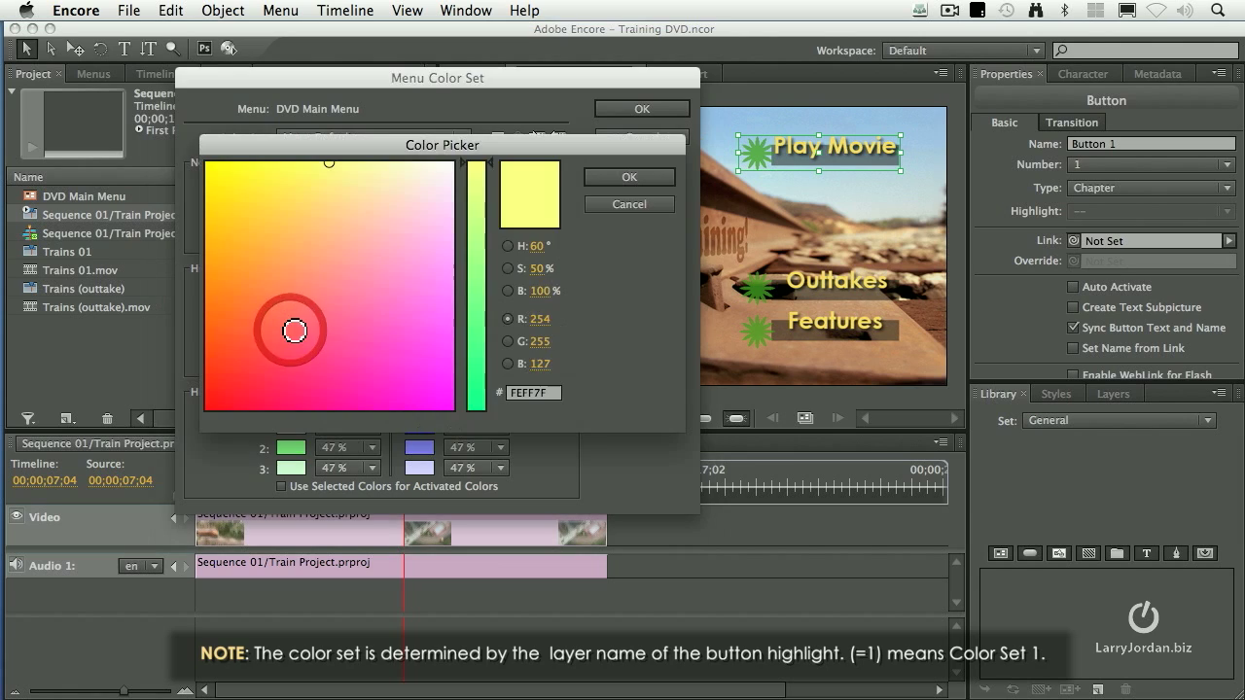
{"action": "left_click_drag", "start_coordinate": [477, 344], "coordinate": [477, 359]}
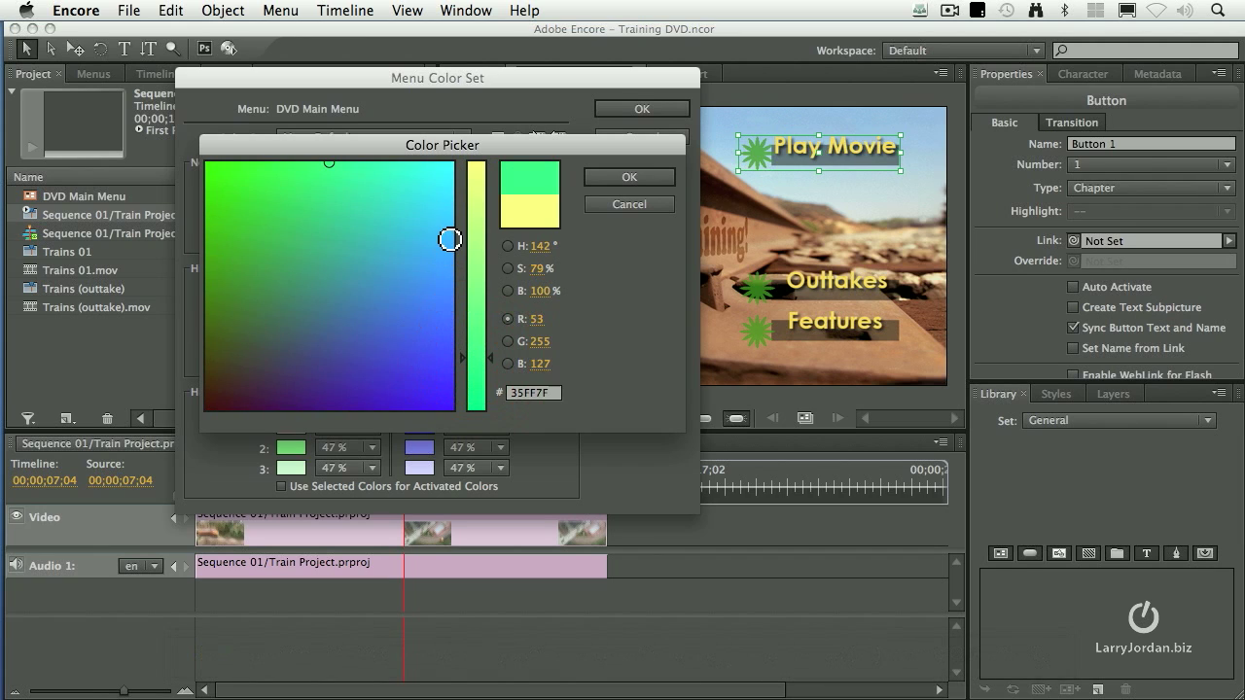
{"action": "left_click_drag", "start_coordinate": [449, 239], "coordinate": [440, 239]}
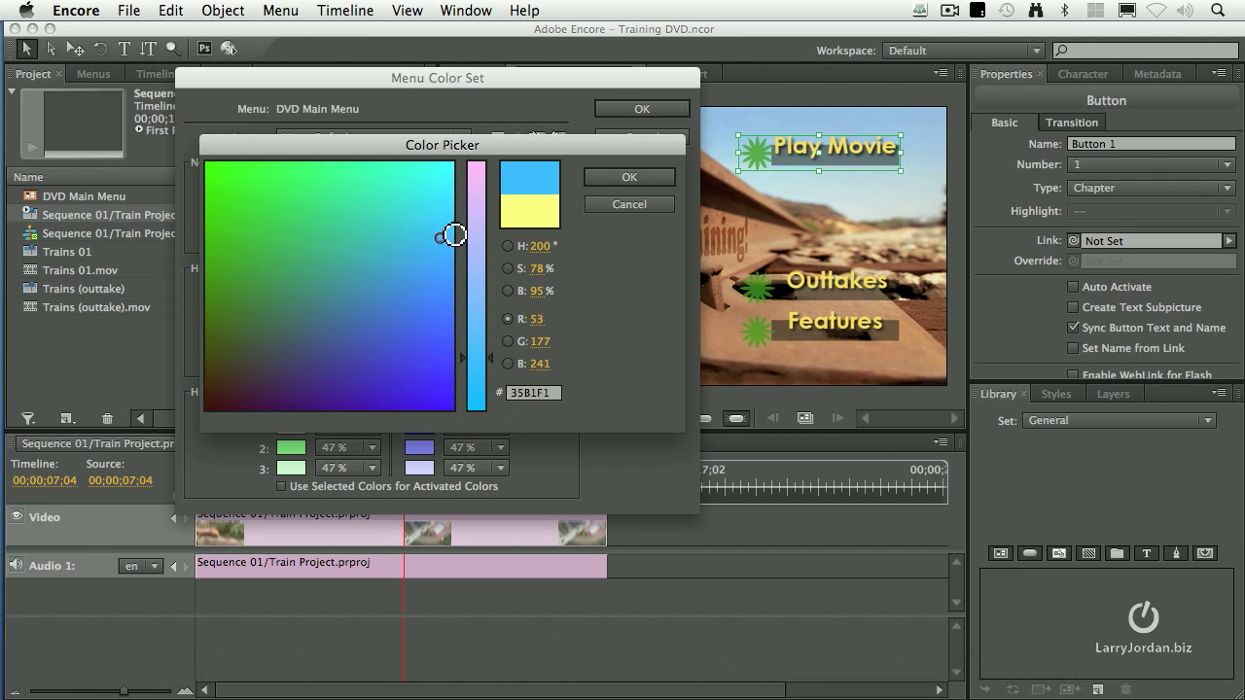
{"action": "left_click", "coordinate": [603, 183]}
{"action": "left_click", "coordinate": [420, 325]}
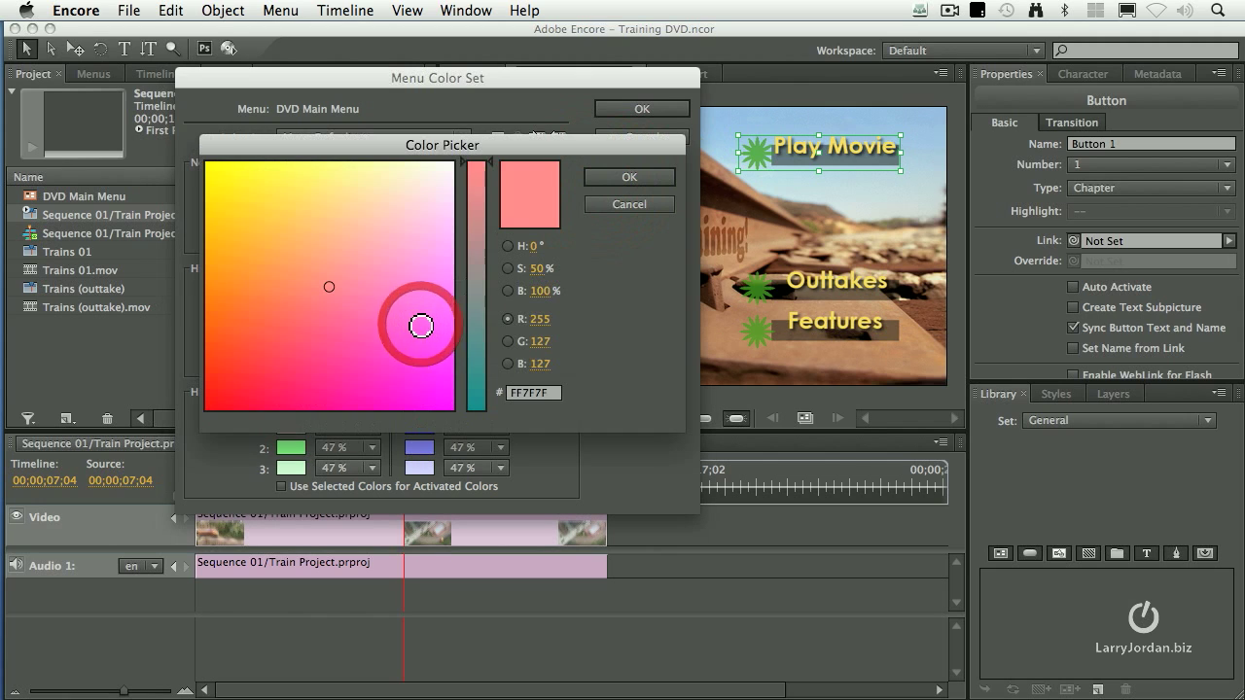
{"action": "left_click_drag", "start_coordinate": [475, 356], "coordinate": [480, 360]}
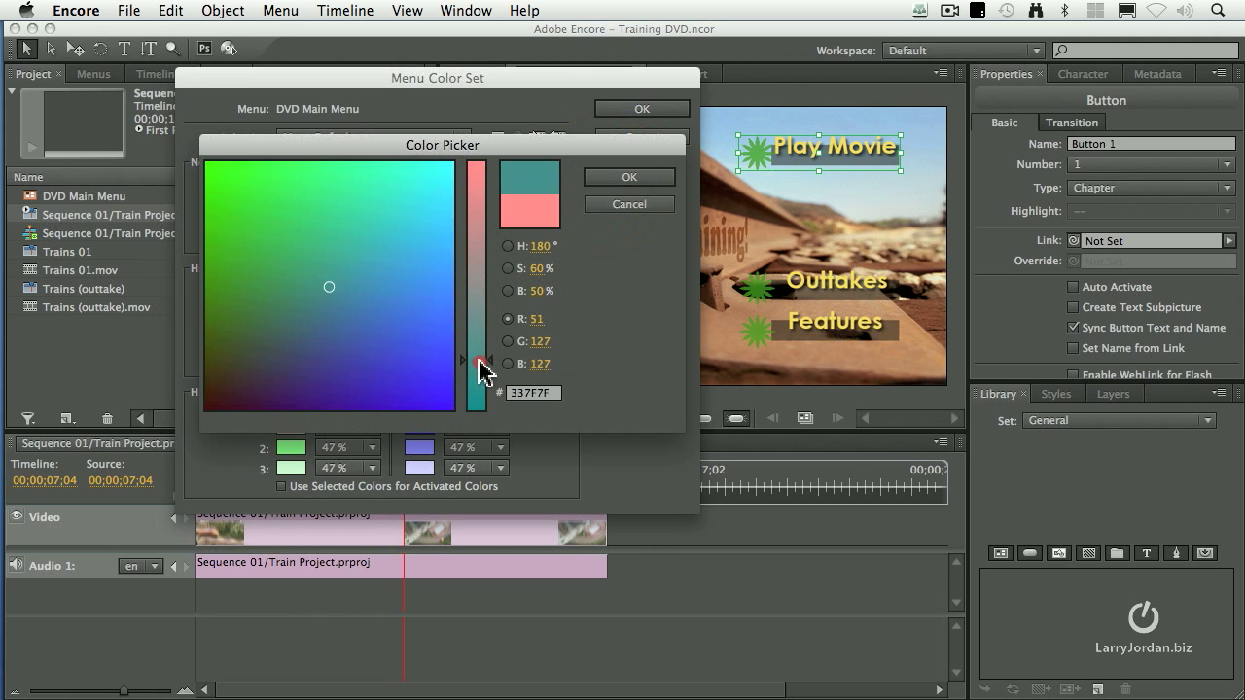
{"action": "left_click", "coordinate": [436, 315]}
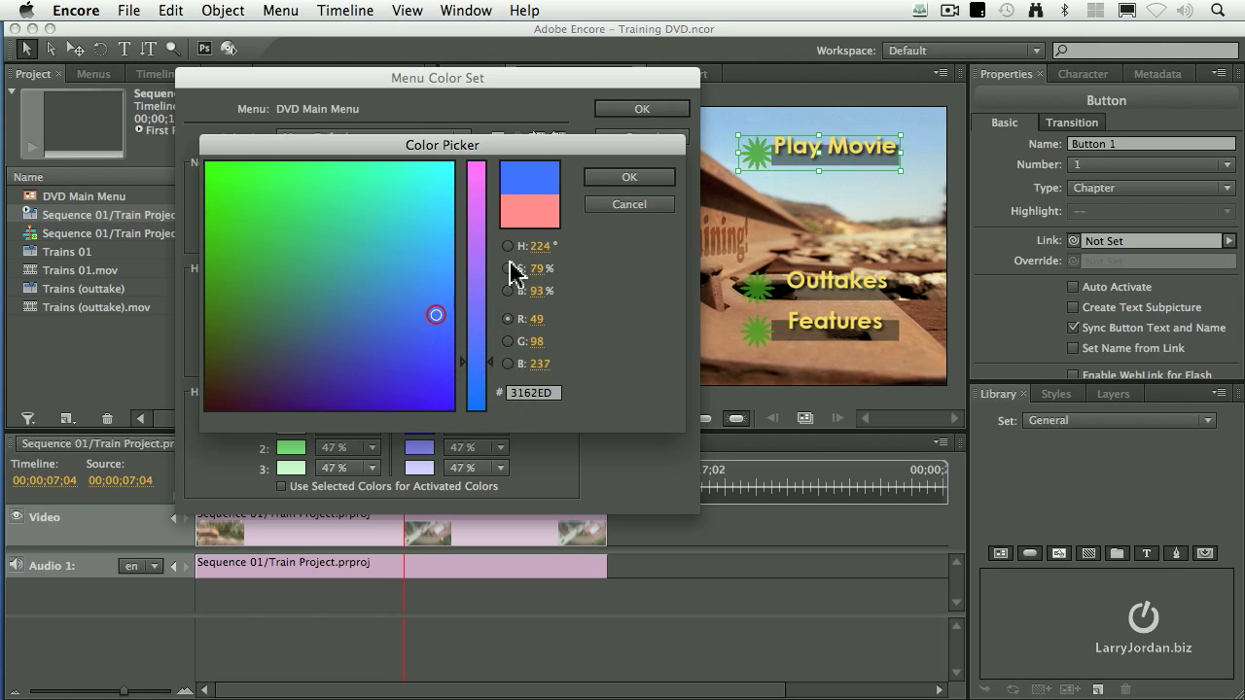
{"action": "left_click", "coordinate": [611, 178]}
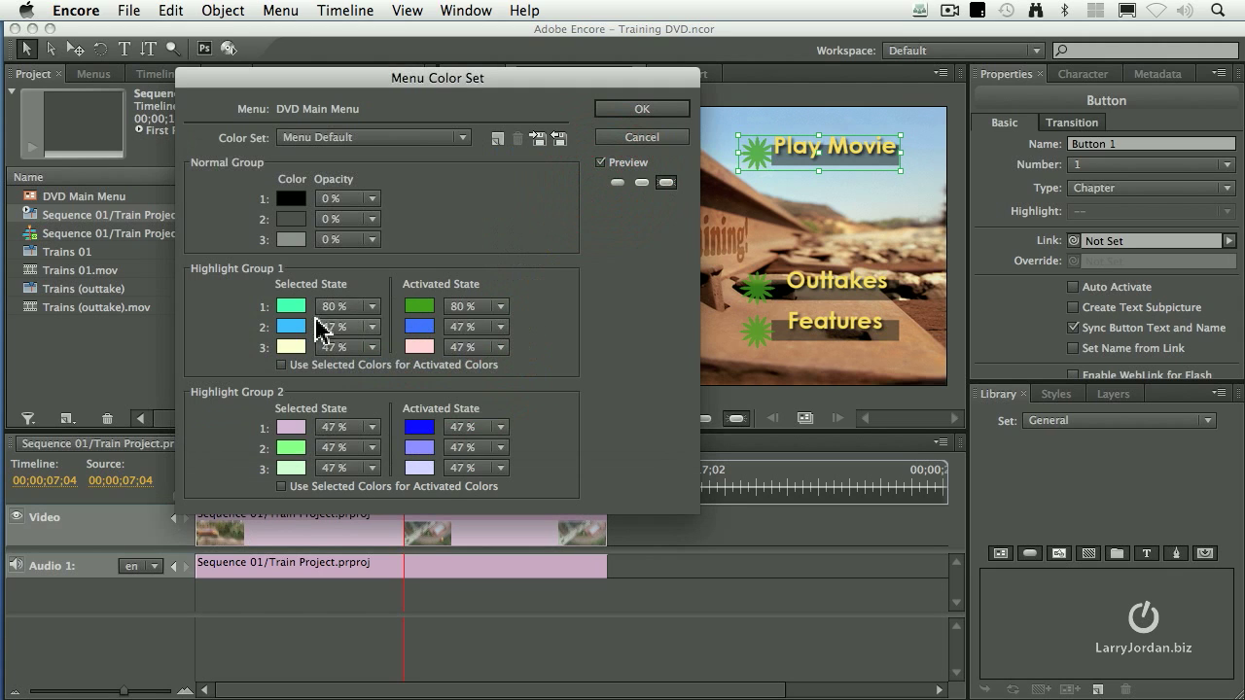
- Set both second-row colours to 80% opacity and apply the color set with OK
{"action": "left_click", "coordinate": [368, 327]}
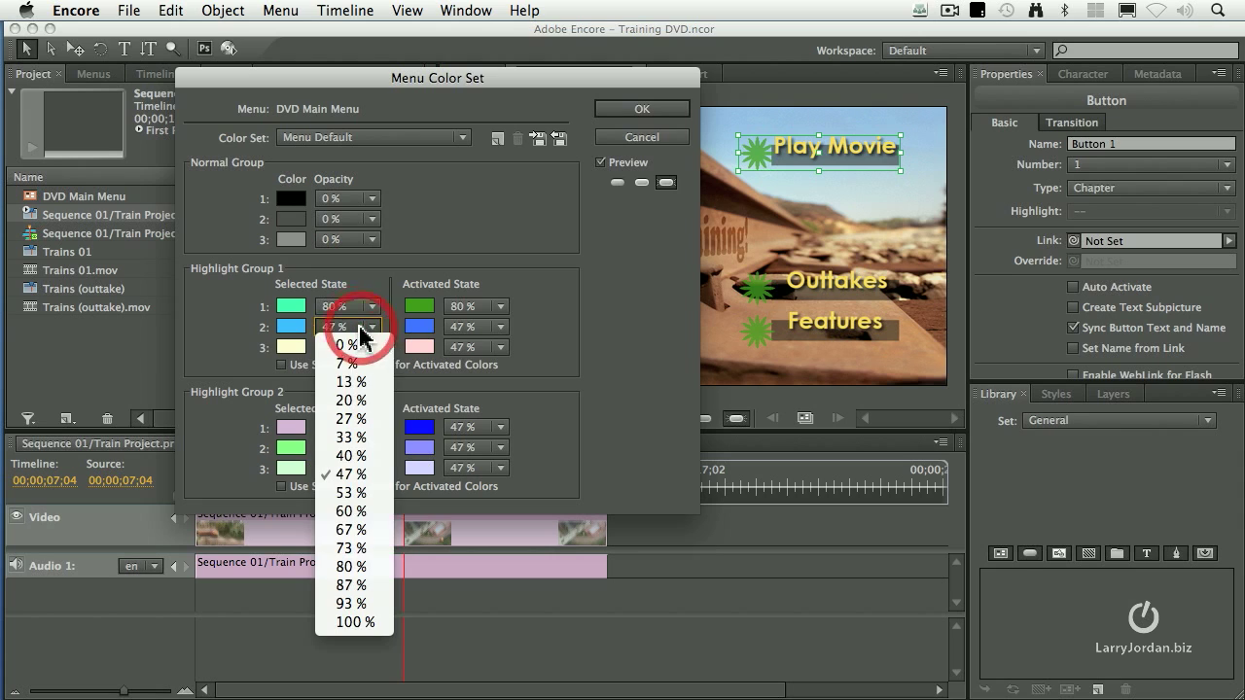
{"action": "left_click", "coordinate": [363, 567]}
{"action": "left_click", "coordinate": [496, 327]}
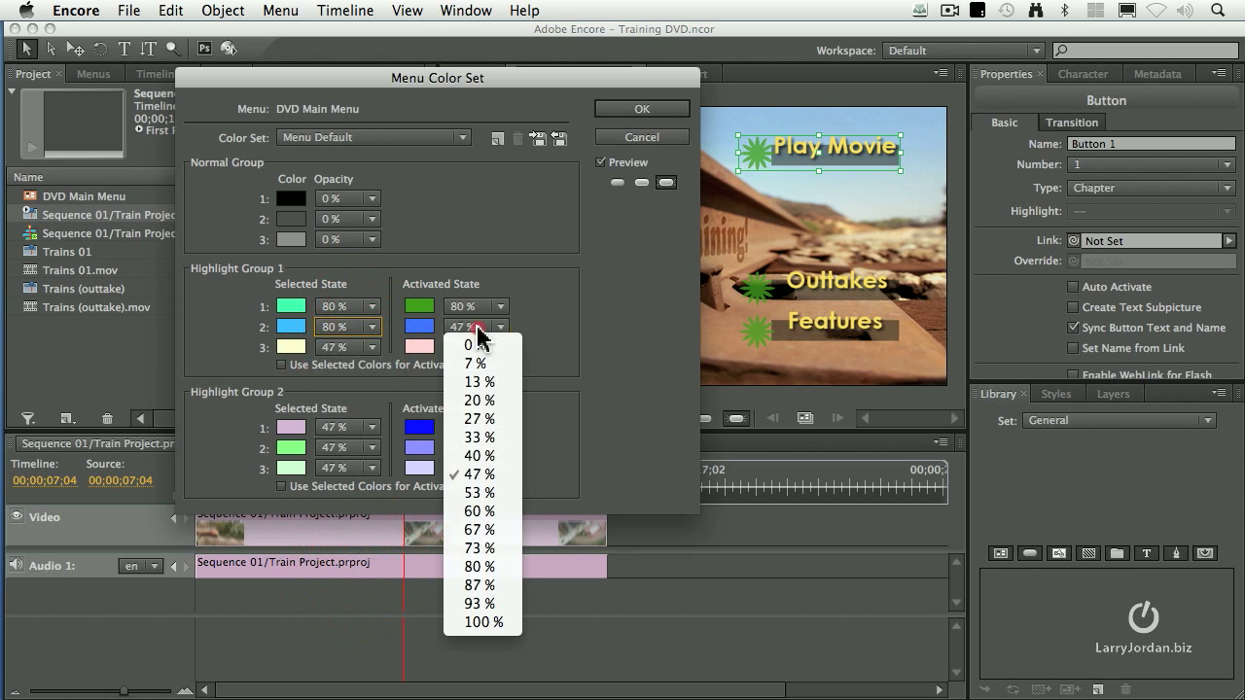
{"action": "left_click", "coordinate": [486, 568]}
{"action": "left_click", "coordinate": [335, 329]}
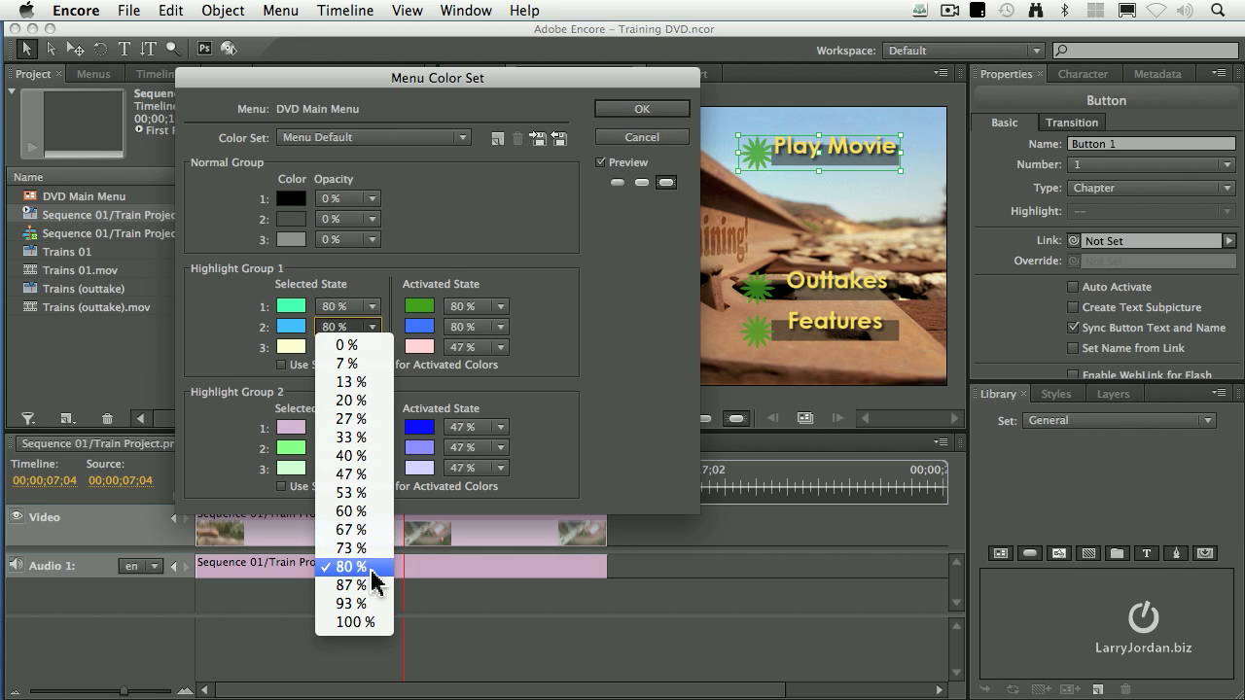
{"action": "left_click", "coordinate": [600, 369]}
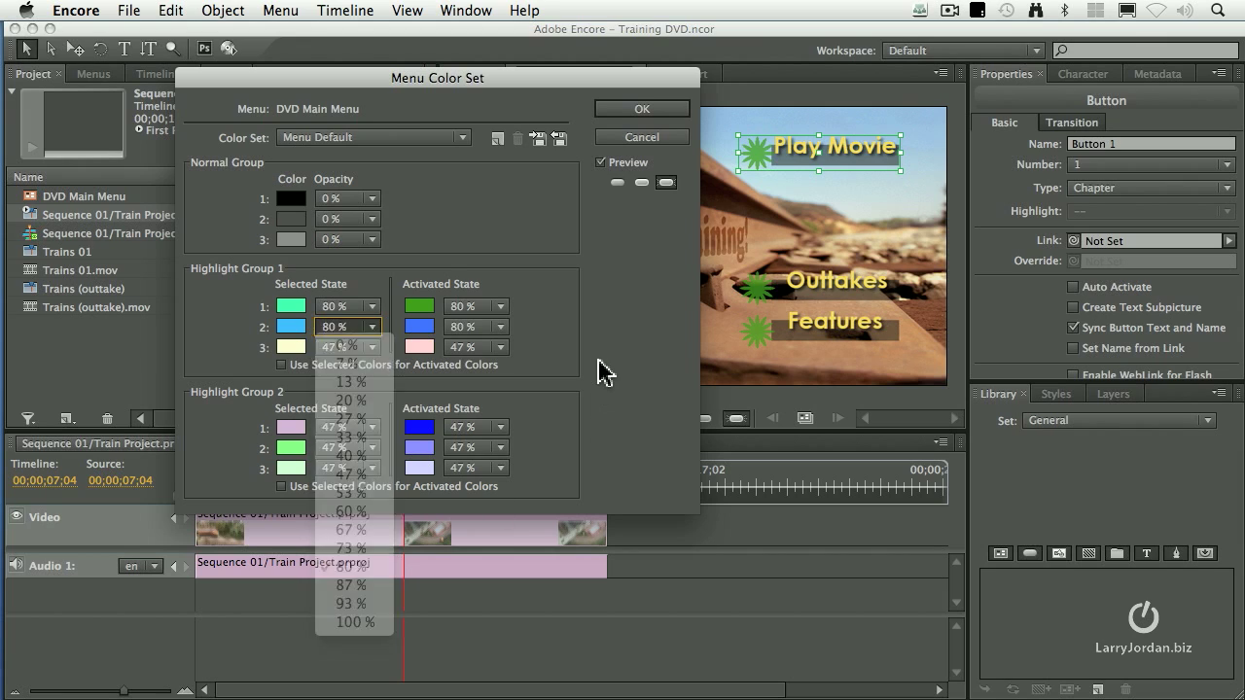
{"action": "left_click", "coordinate": [650, 110]}
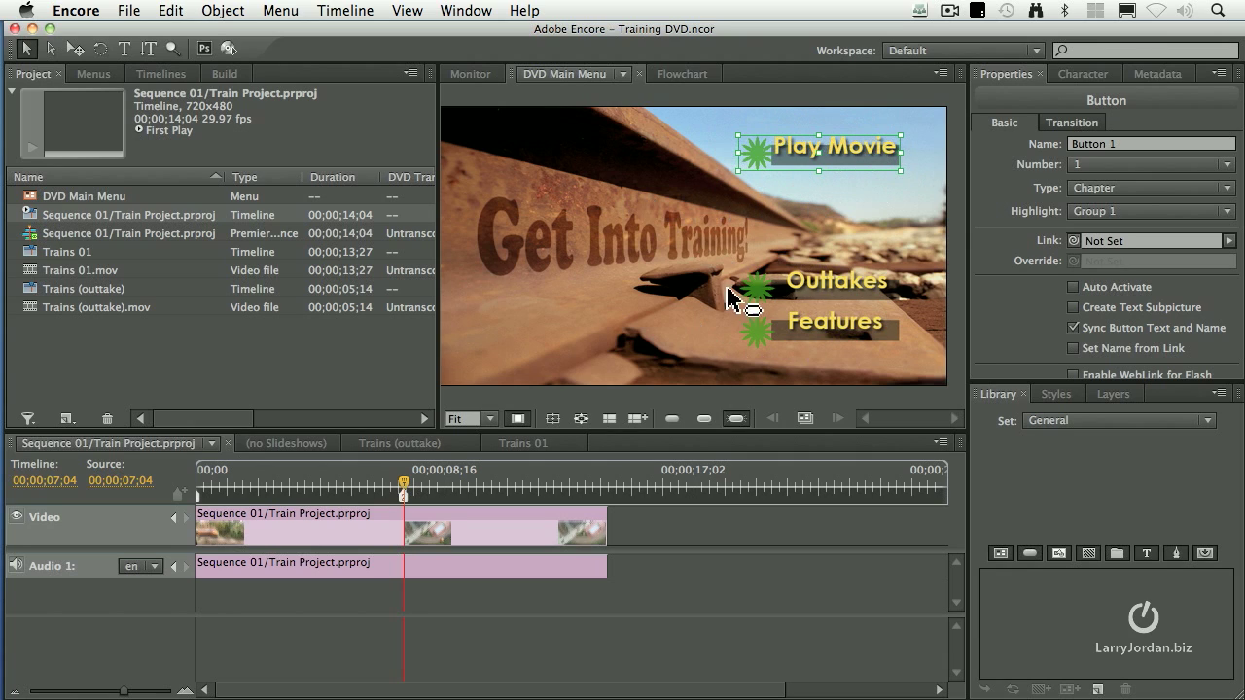
- Use the menu background's right-click Edit Menu in Photoshop command
{"action": "right_click", "coordinate": [581, 290]}
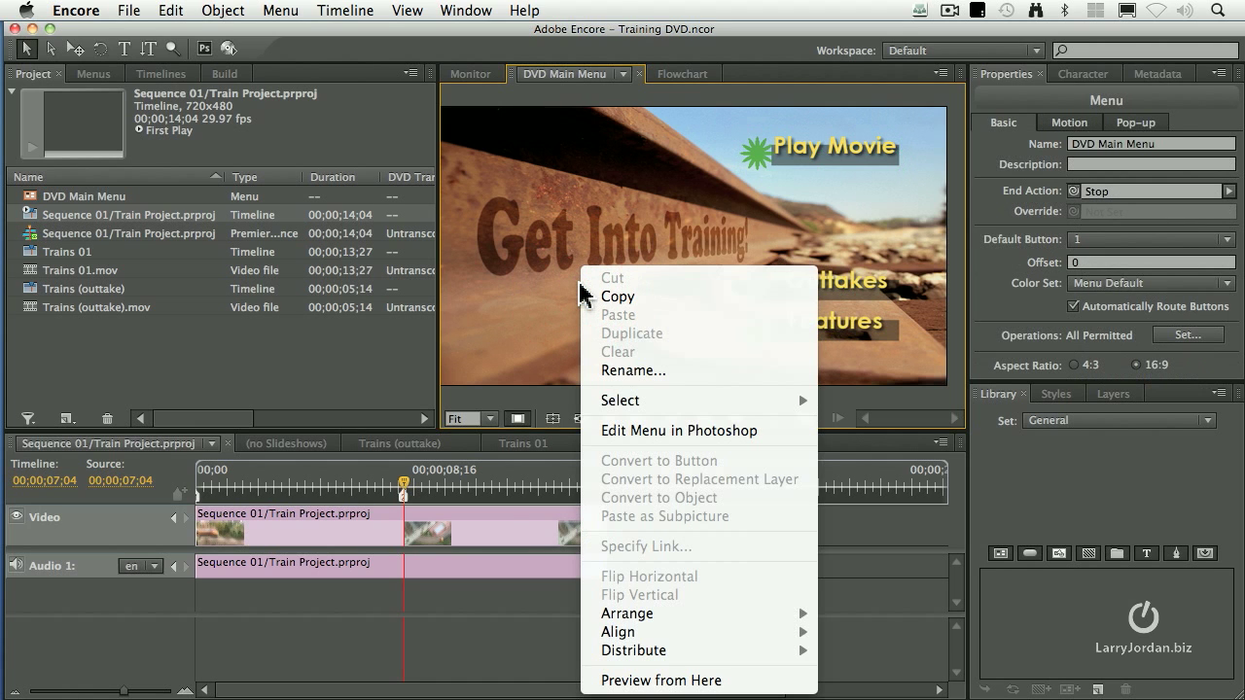
{"action": "left_click", "coordinate": [644, 430]}
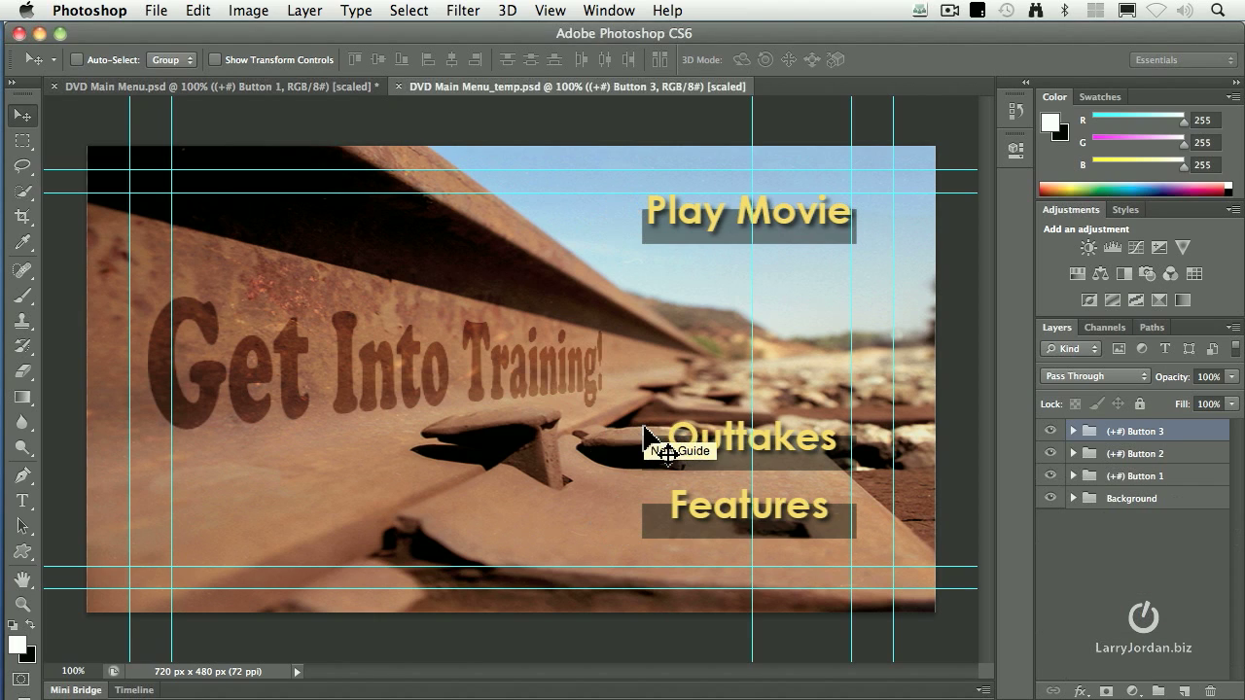
- Rename Button 2's (=1) Highlight layer to (=2) Highlight
{"action": "left_click", "coordinate": [1072, 453]}
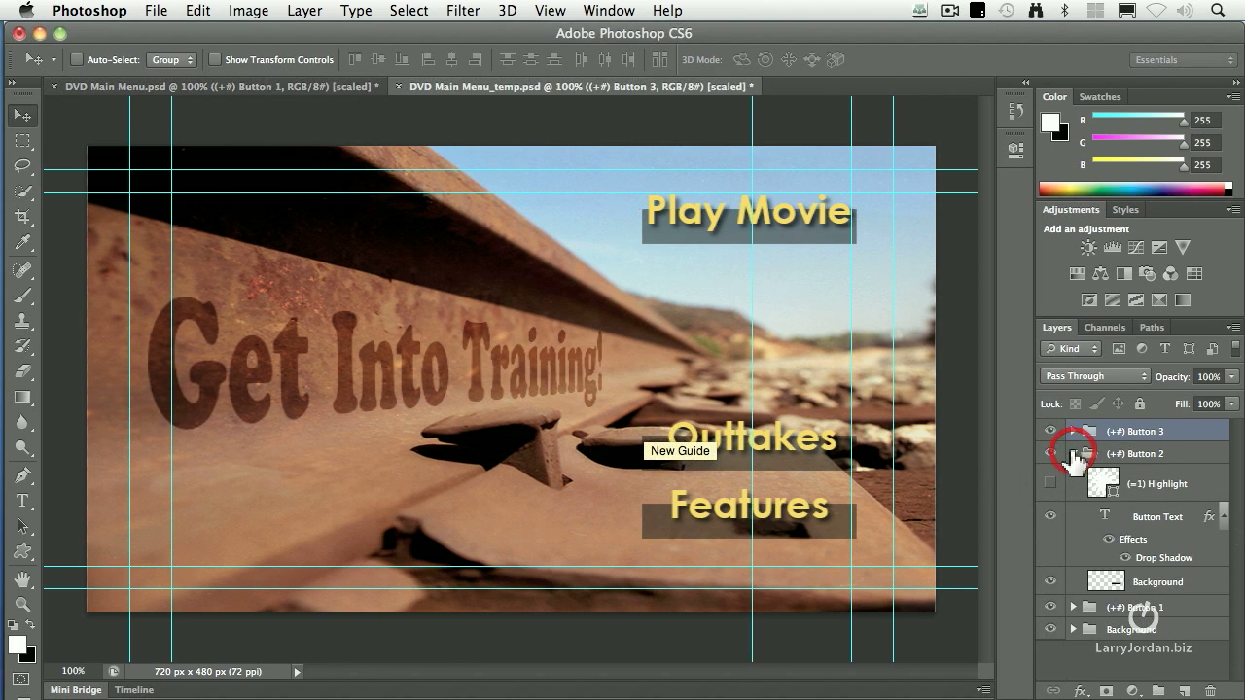
{"action": "double_click", "coordinate": [1140, 484]}
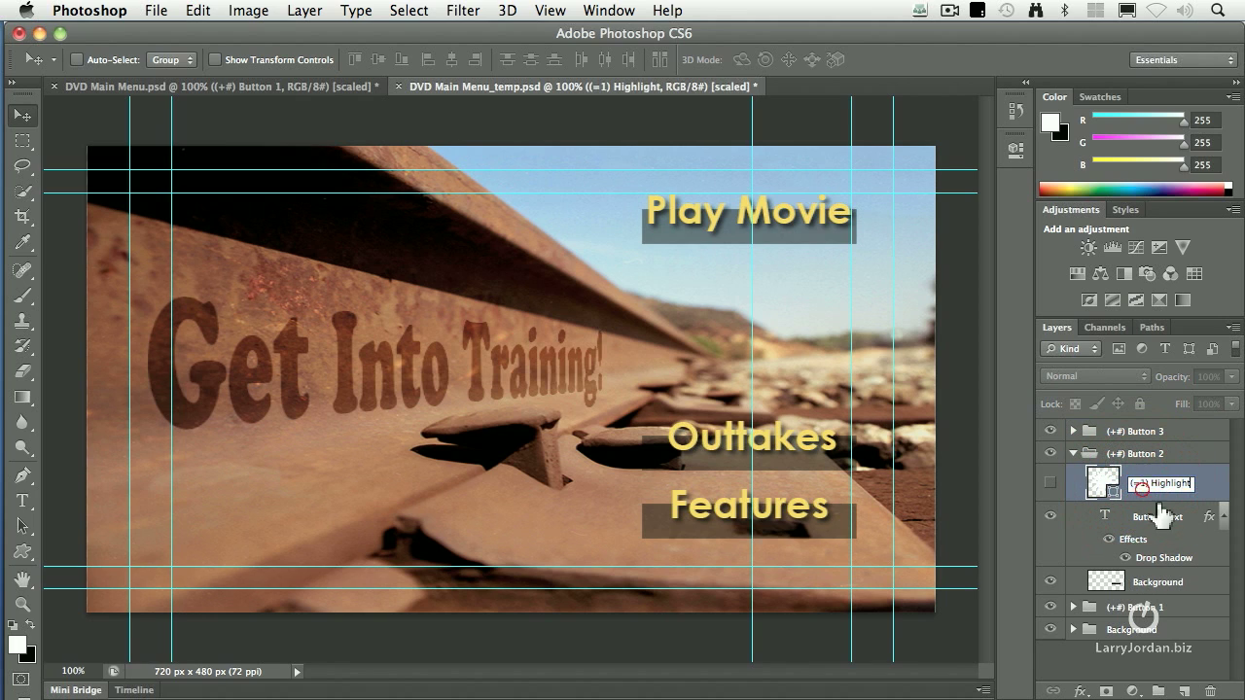
{"action": "left_click", "coordinate": [1143, 488]}
{"action": "key", "text": "BackSpace"}
{"action": "type", "text": "2"}
{"action": "left_click", "coordinate": [1074, 438]}
- Rename Button 3's highlight layer to (=2) Highlight, then save and return to Encore
{"action": "left_click", "coordinate": [1073, 432]}
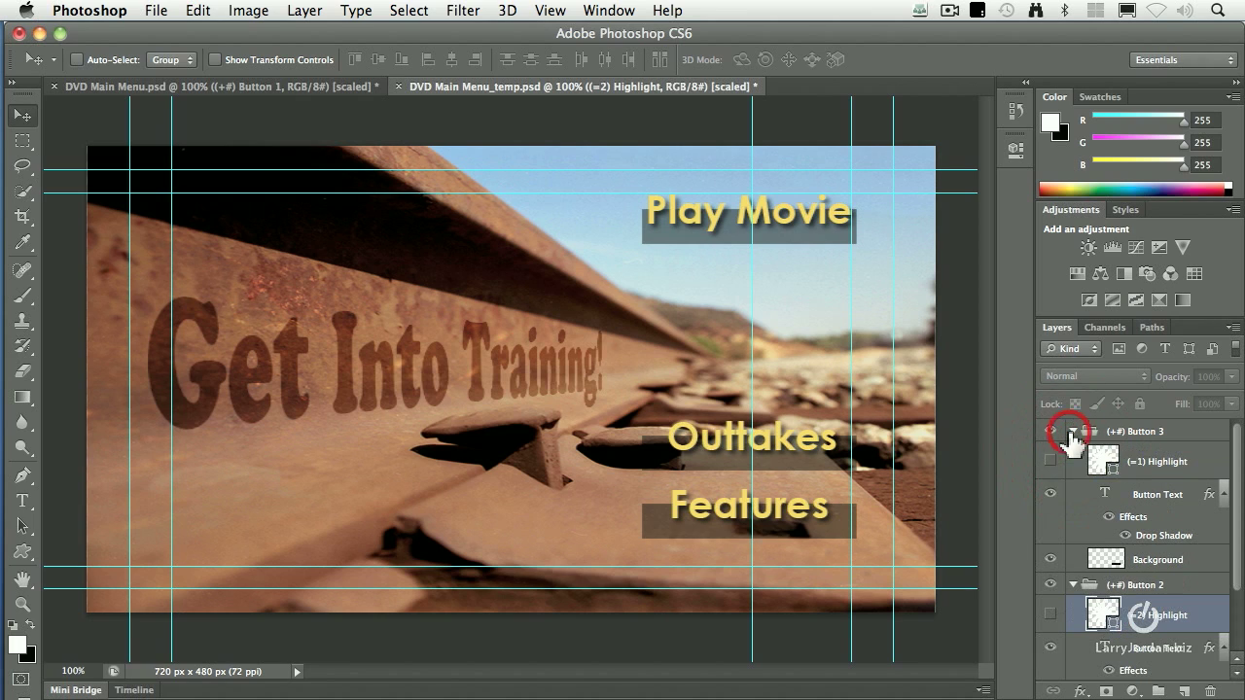
{"action": "double_click", "coordinate": [1149, 462]}
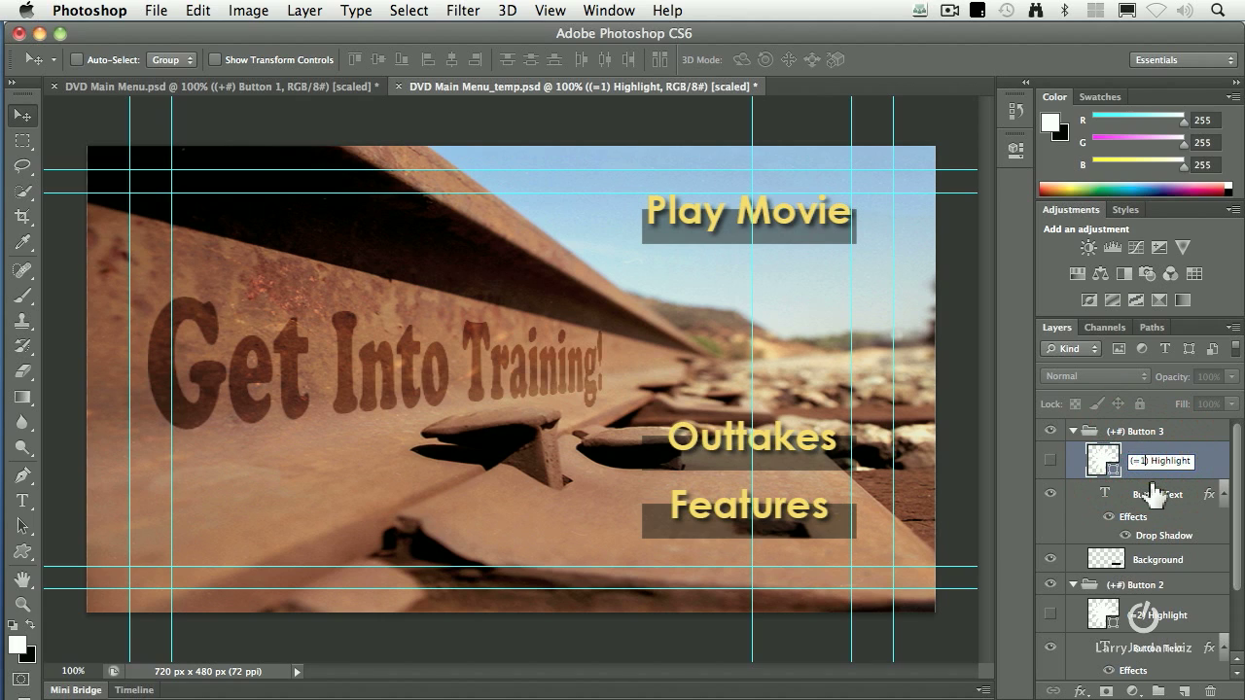
{"action": "key", "text": "BackSpace"}
{"action": "type", "text": "2"}
{"action": "key", "text": "Return"}
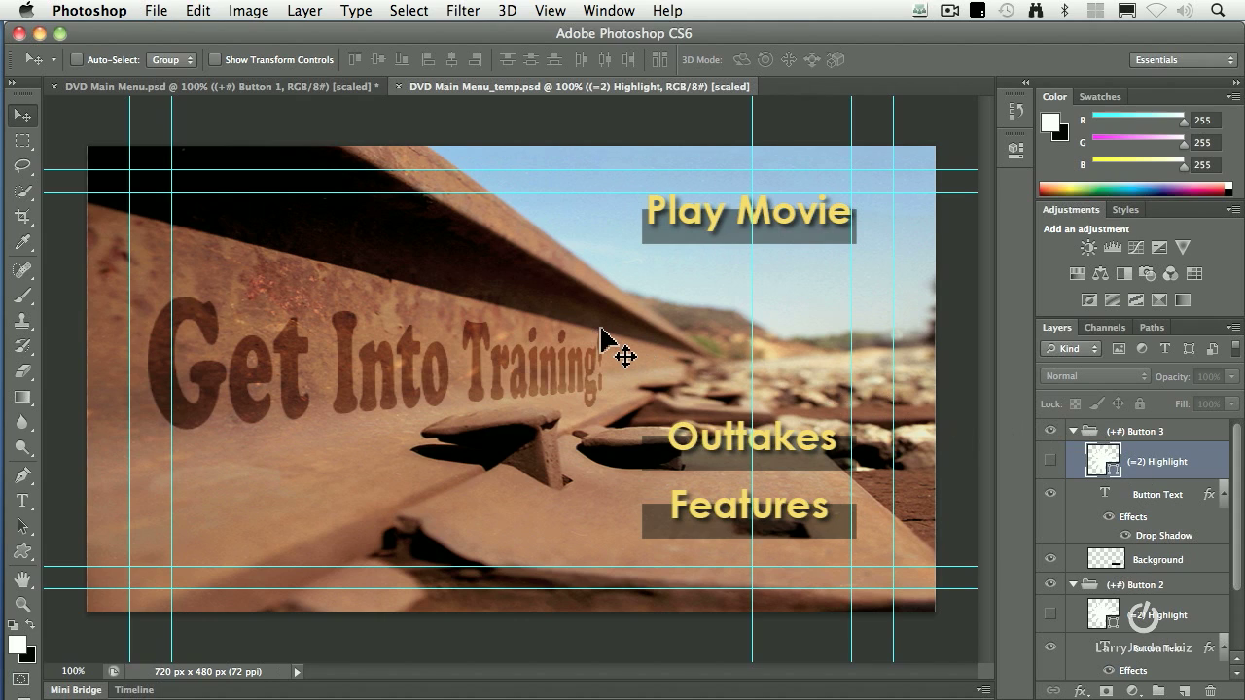
{"action": "key", "text": "super+Tab"}
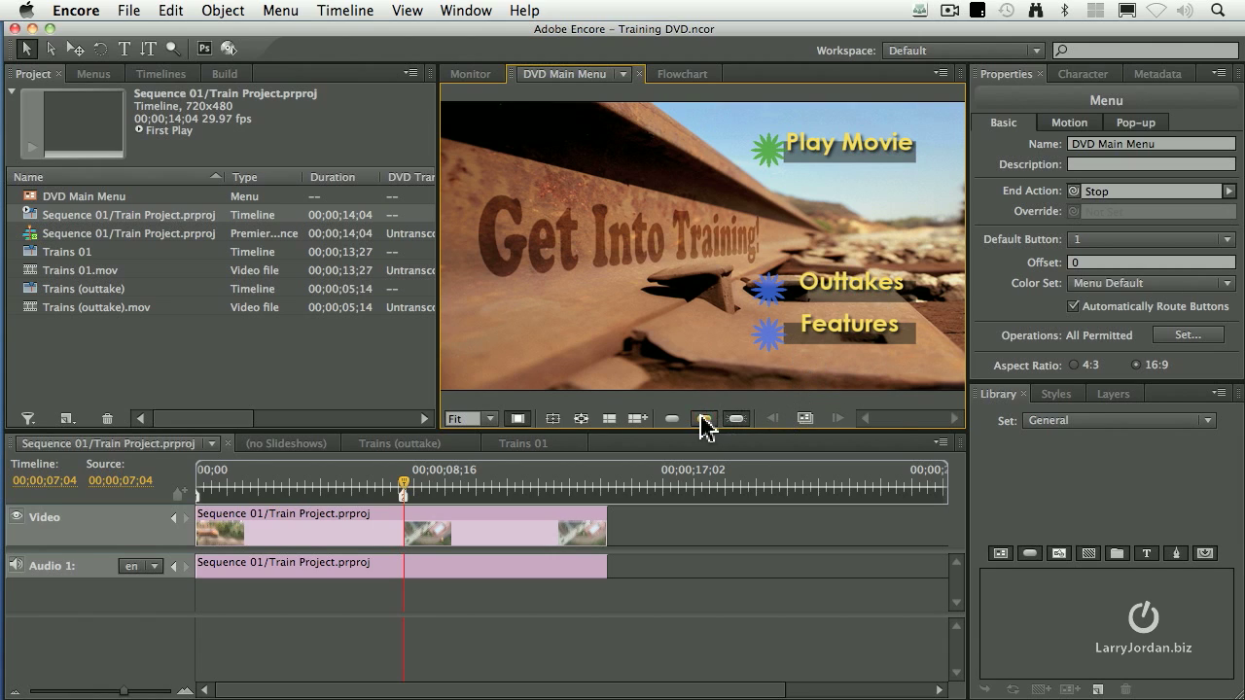
- Show normal, then activated highlights: green starburst on Play Movie, blue on Outtakes and Features
{"action": "left_click", "coordinate": [672, 418]}
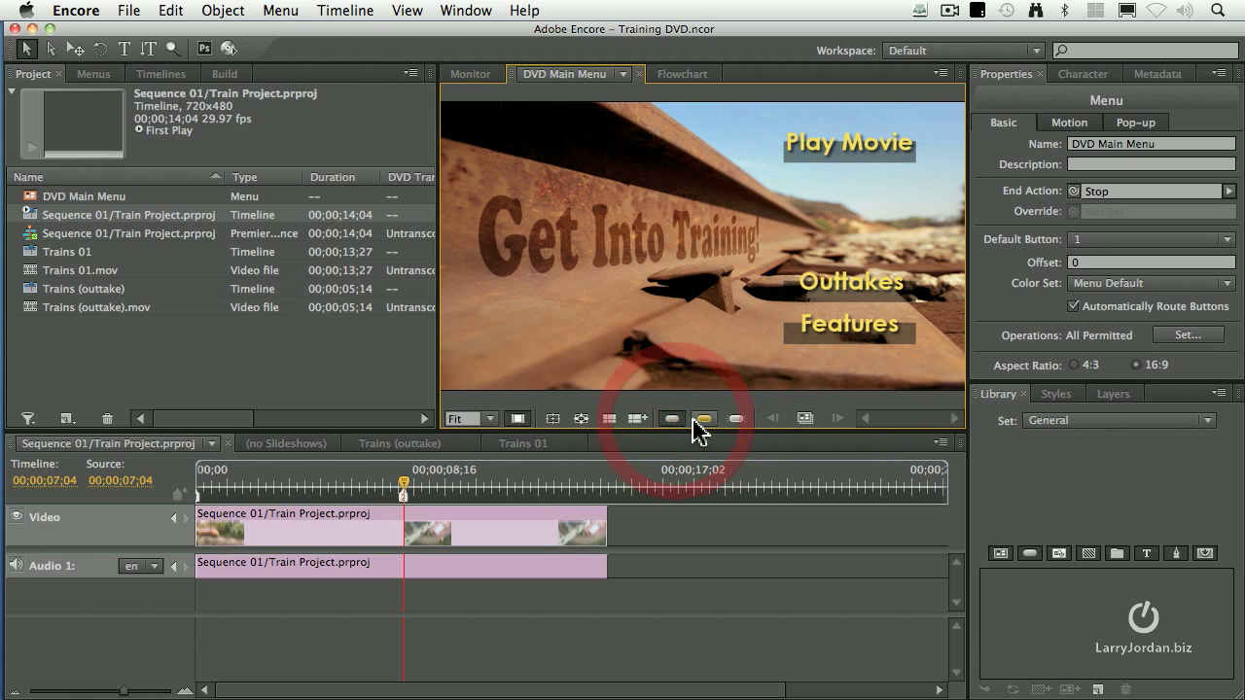
{"action": "left_click", "coordinate": [736, 420]}
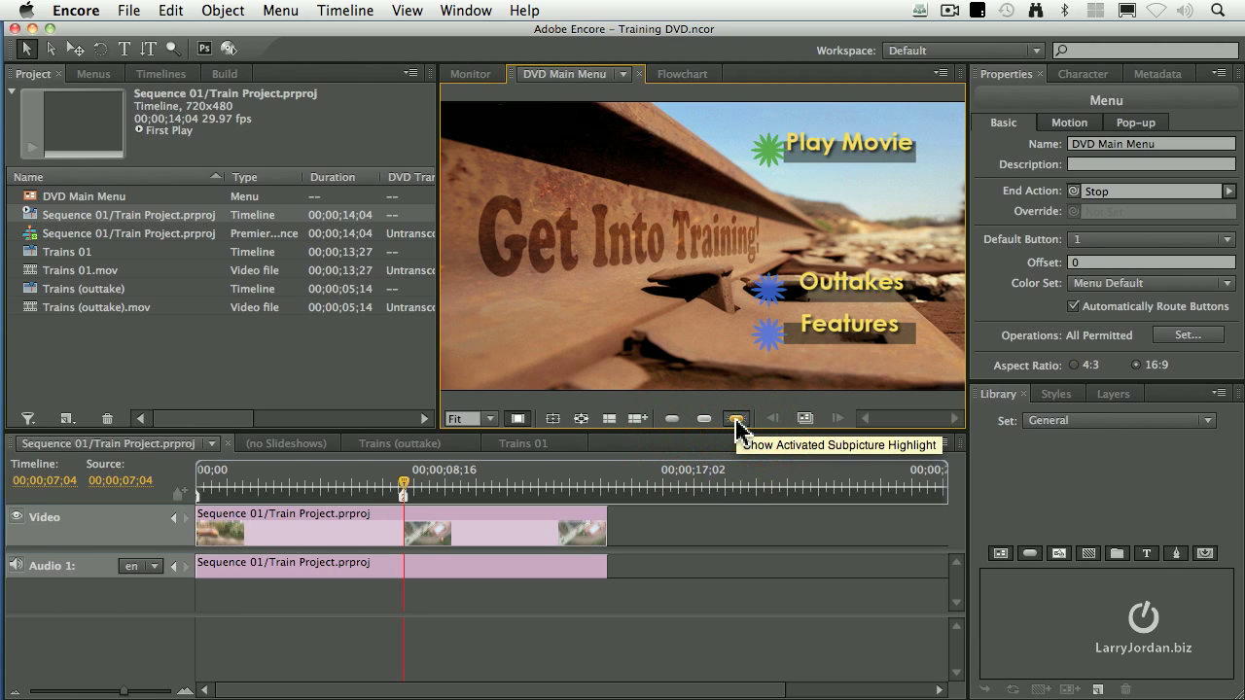